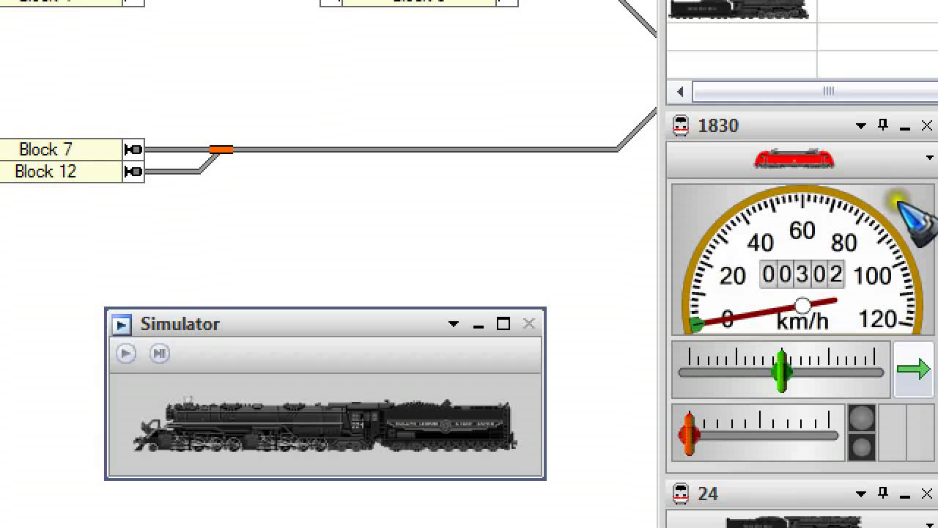
{"action": "left_click", "coordinate": [770, 158]}
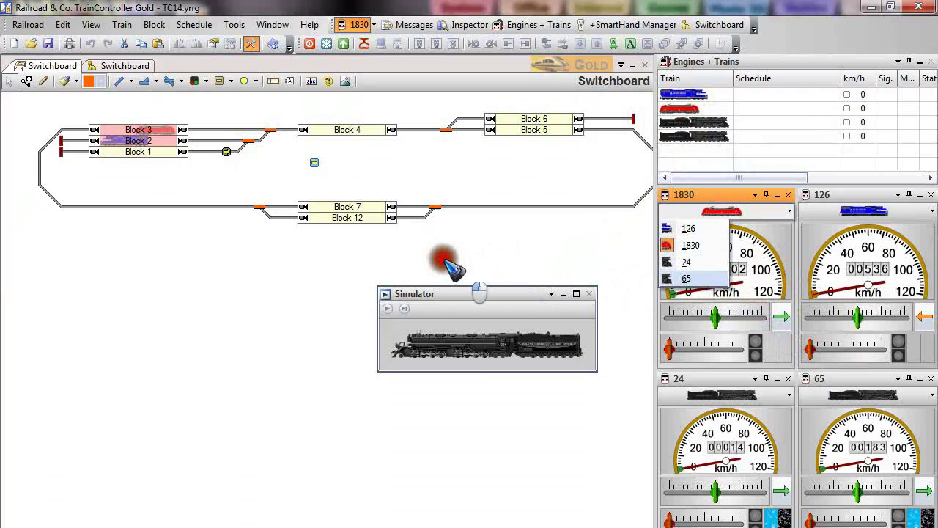
{"action": "left_click", "coordinate": [131, 81]}
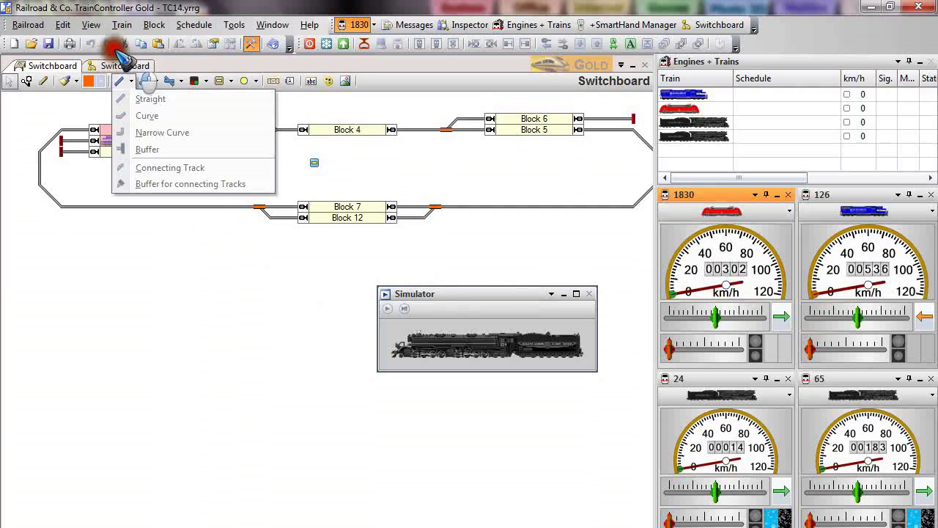
{"action": "left_click", "coordinate": [155, 24]}
Create a new train window, place it over the switchboard's Blocks 1 to 3 and enlarge it
{"action": "left_click", "coordinate": [272, 24]}
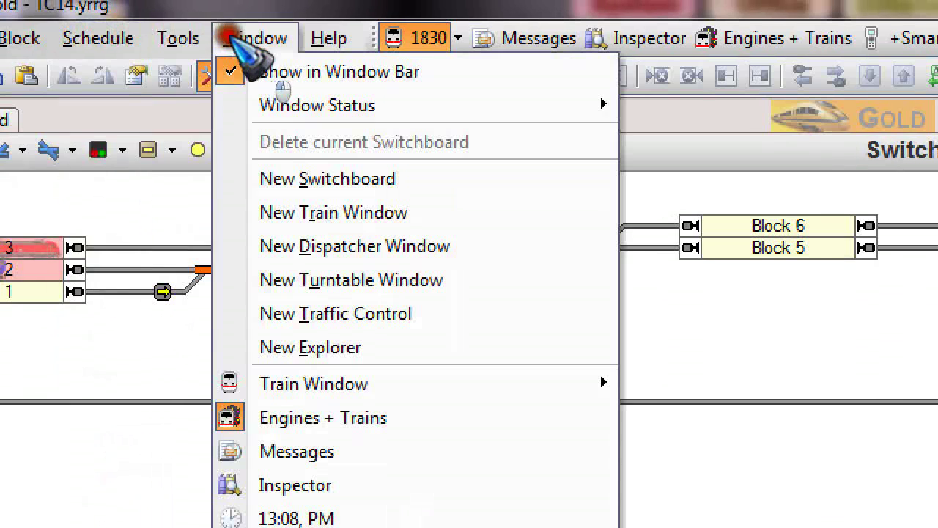
{"action": "left_click", "coordinate": [422, 213]}
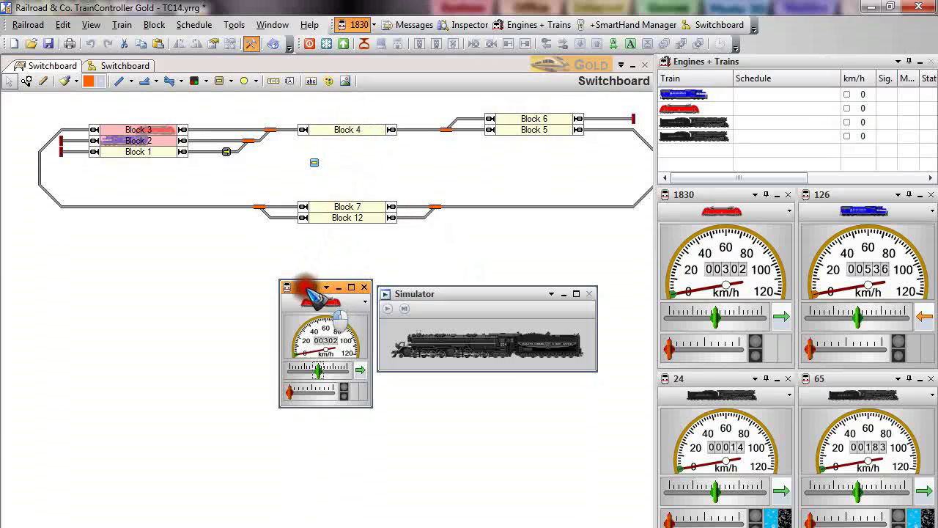
{"action": "left_click_drag", "start_coordinate": [313, 286], "coordinate": [113, 117]}
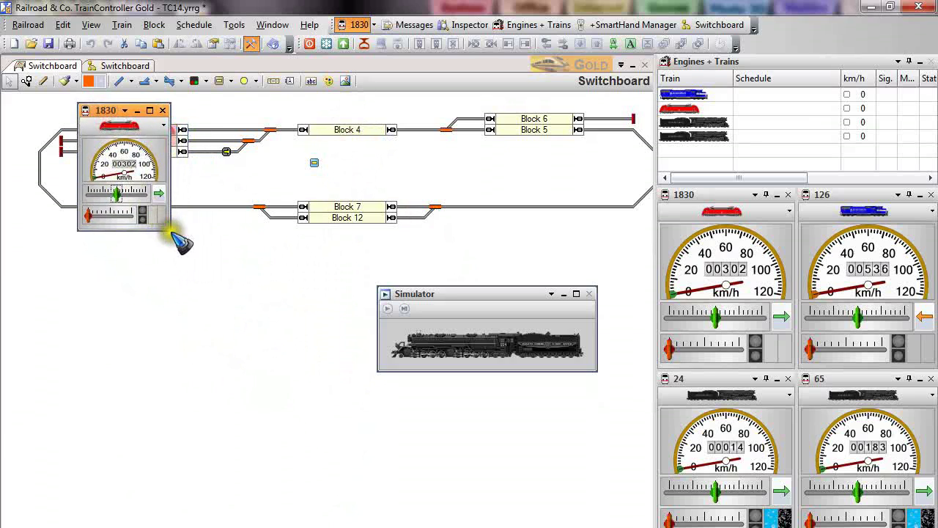
{"action": "left_click_drag", "start_coordinate": [168, 230], "coordinate": [341, 412]}
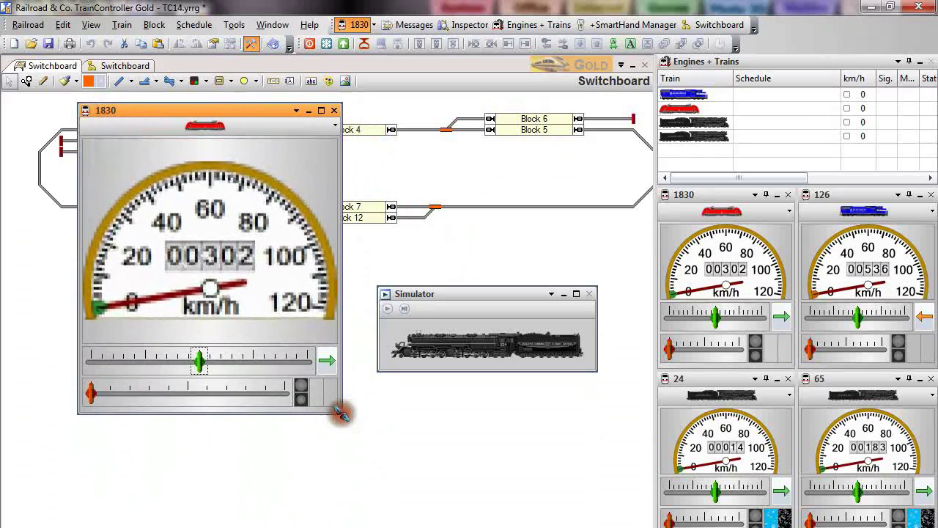
Assign engine 24 to the new train window and check its engine details
{"action": "left_click", "coordinate": [209, 128]}
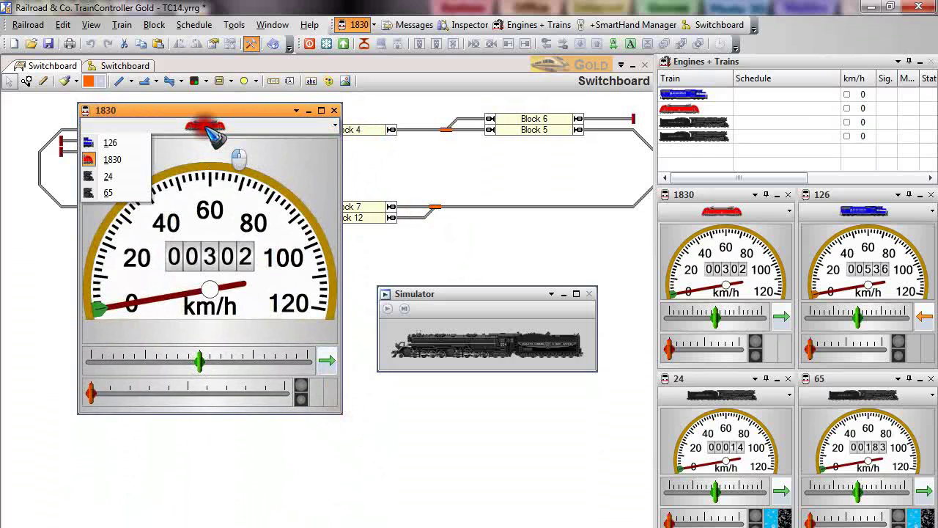
{"action": "left_click", "coordinate": [102, 176]}
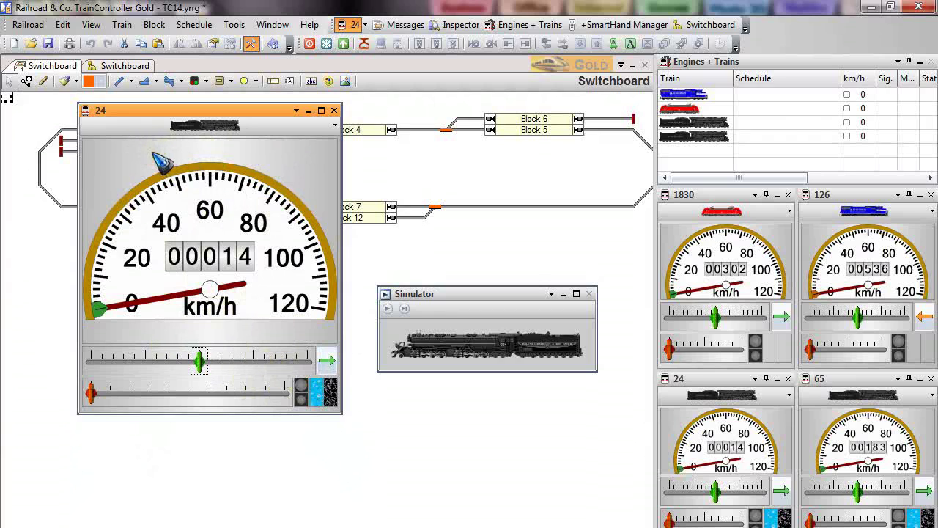
{"action": "left_click", "coordinate": [147, 152]}
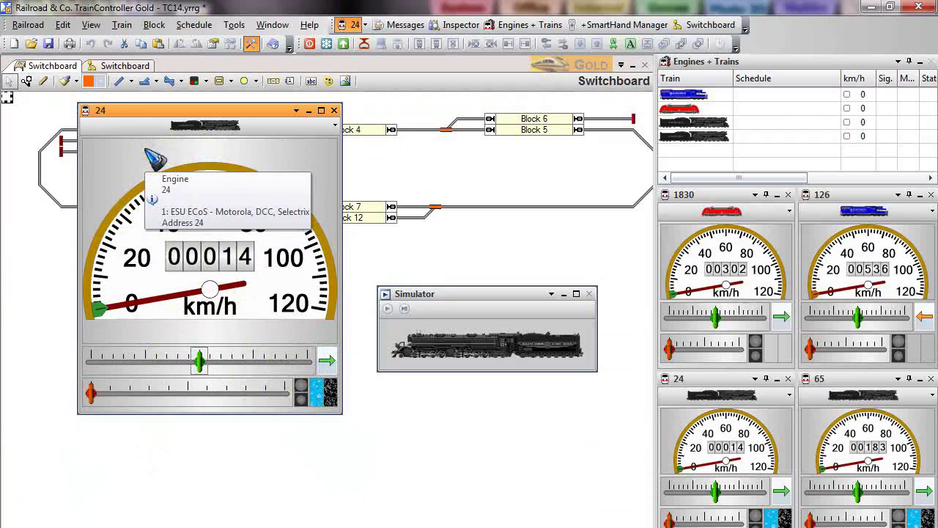
{"action": "left_click", "coordinate": [140, 135]}
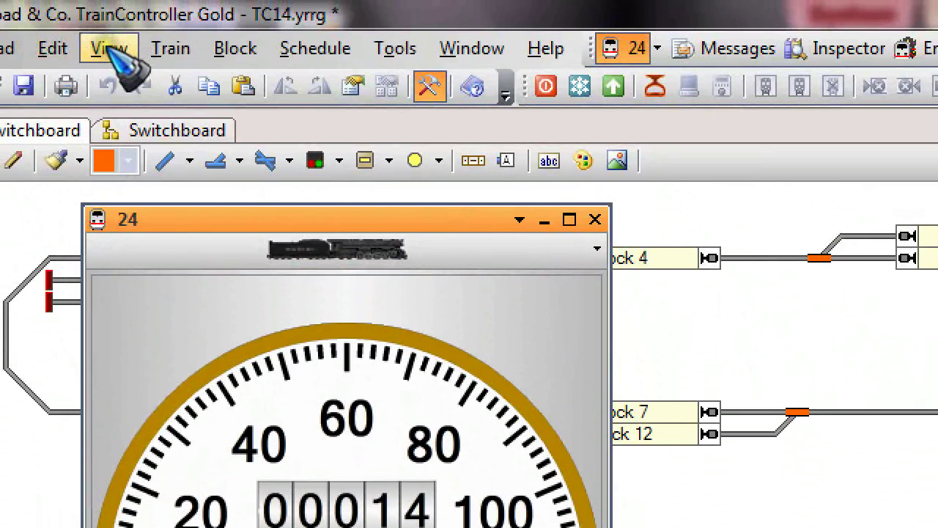
Customize the train windows to show the train name instead of the train image, previewing and applying the change
{"action": "left_click", "coordinate": [108, 49]}
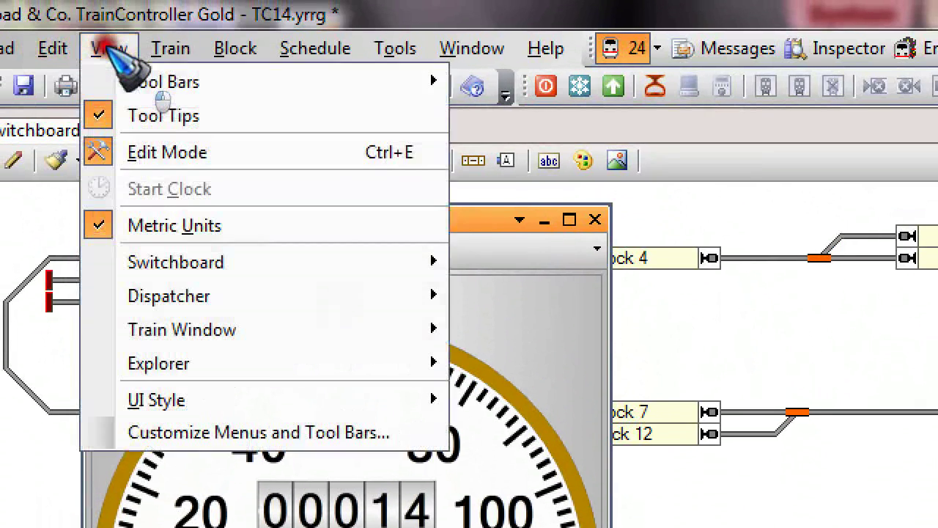
{"action": "left_click", "coordinate": [261, 329]}
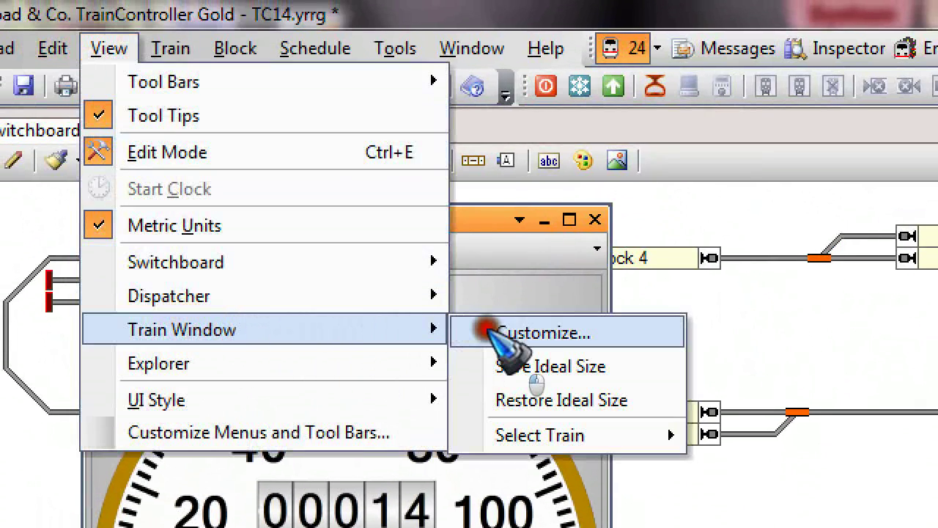
{"action": "left_click", "coordinate": [580, 333]}
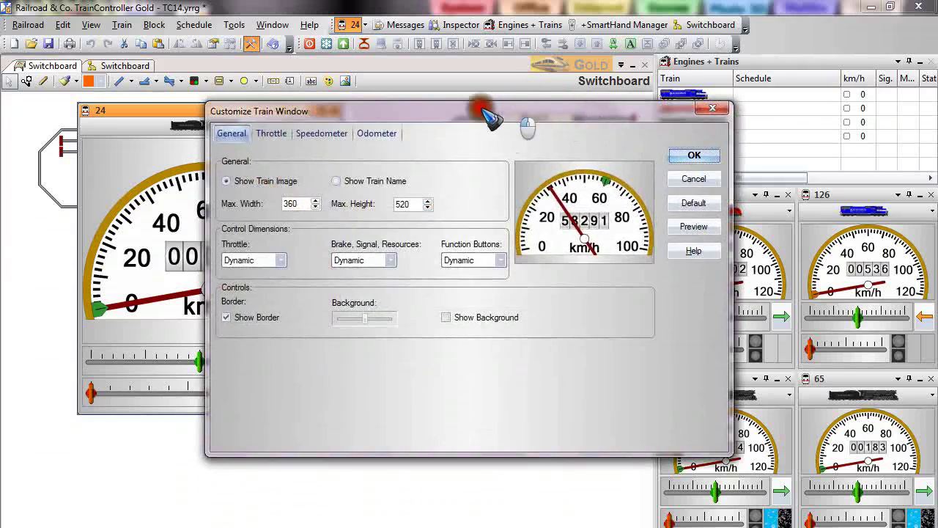
{"action": "left_click_drag", "start_coordinate": [484, 113], "coordinate": [616, 92]}
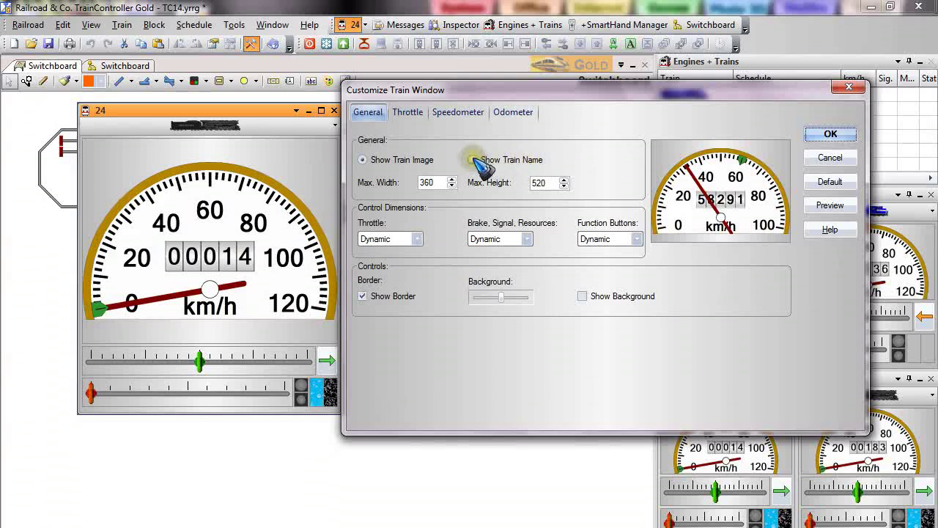
{"action": "left_click", "coordinate": [472, 160]}
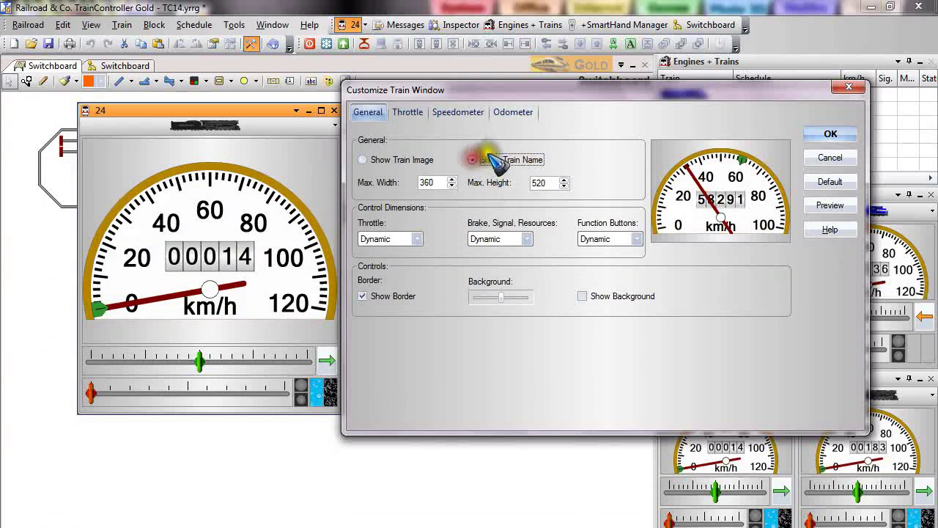
{"action": "left_click", "coordinate": [831, 205]}
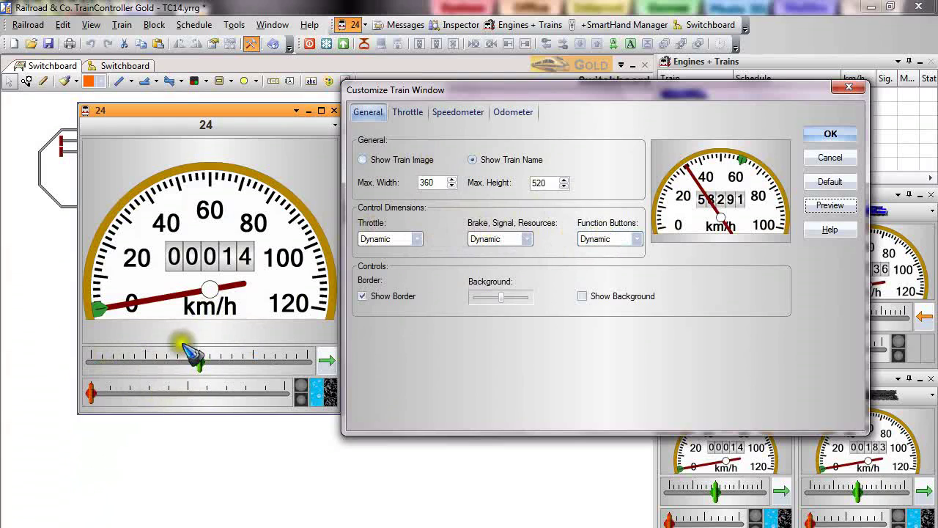
{"action": "left_click", "coordinate": [204, 360]}
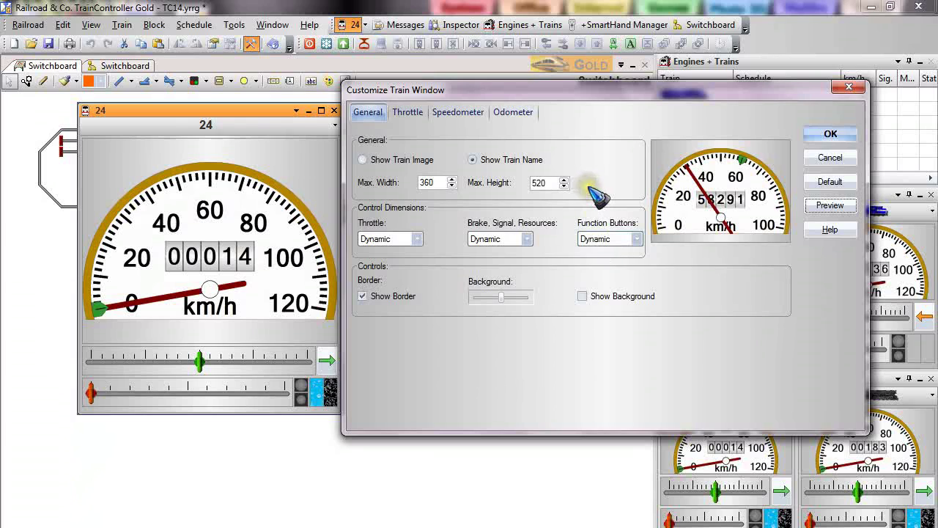
{"action": "left_click", "coordinate": [827, 135]}
{"action": "left_click", "coordinate": [405, 318]}
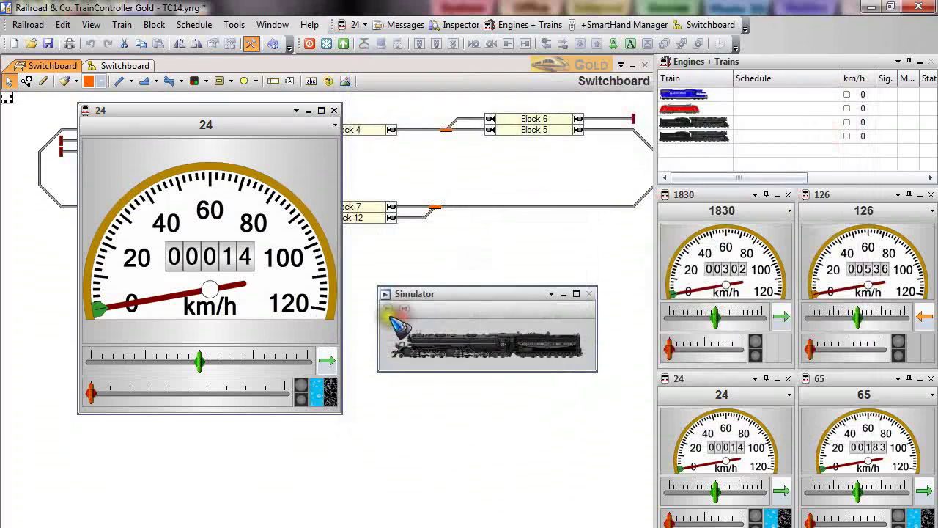
Add a Light function to engine 24, using decoder number L/F0 as an On/Off Switch
{"action": "double_click", "coordinate": [698, 125]}
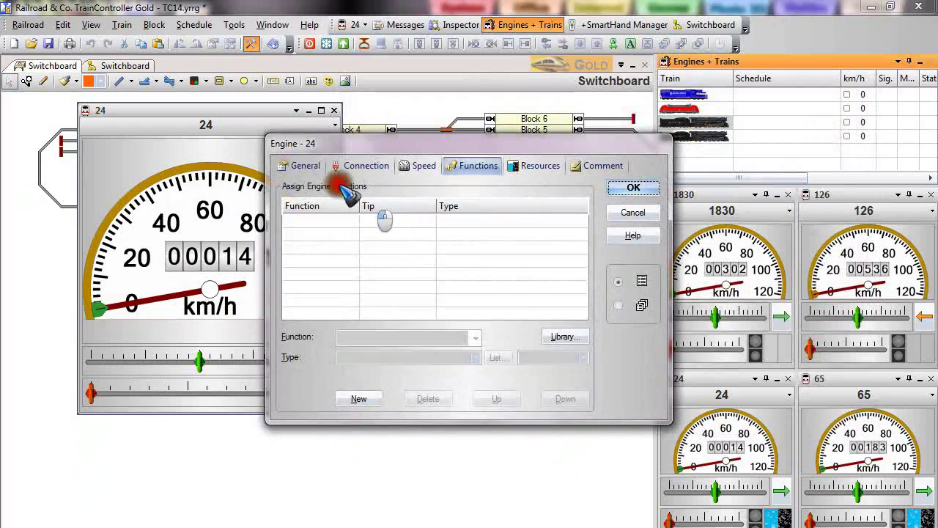
{"action": "left_click", "coordinate": [299, 166]}
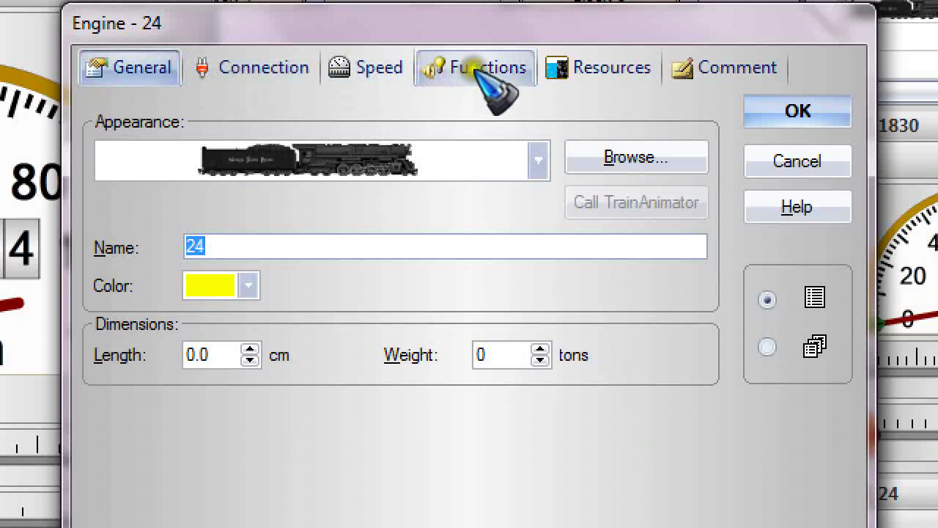
{"action": "left_click", "coordinate": [484, 68]}
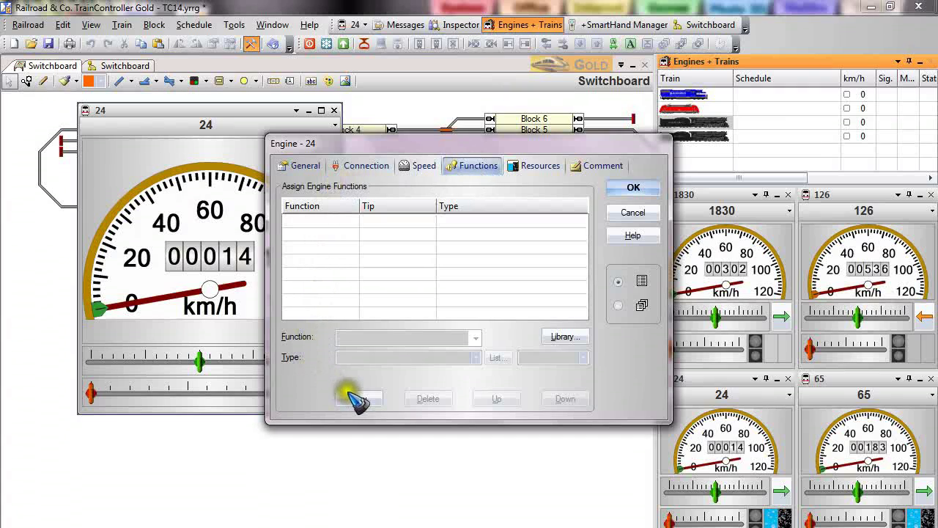
{"action": "left_click", "coordinate": [358, 399]}
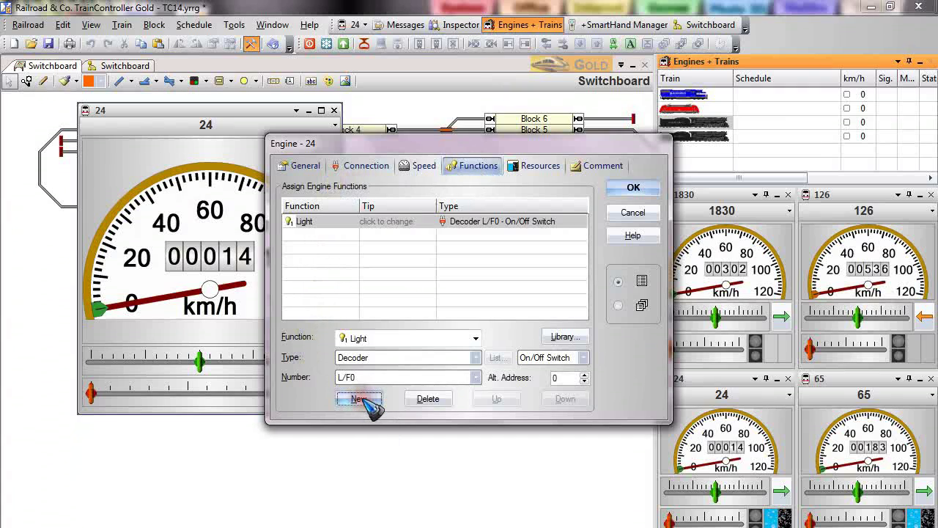
{"action": "left_click", "coordinate": [387, 341]}
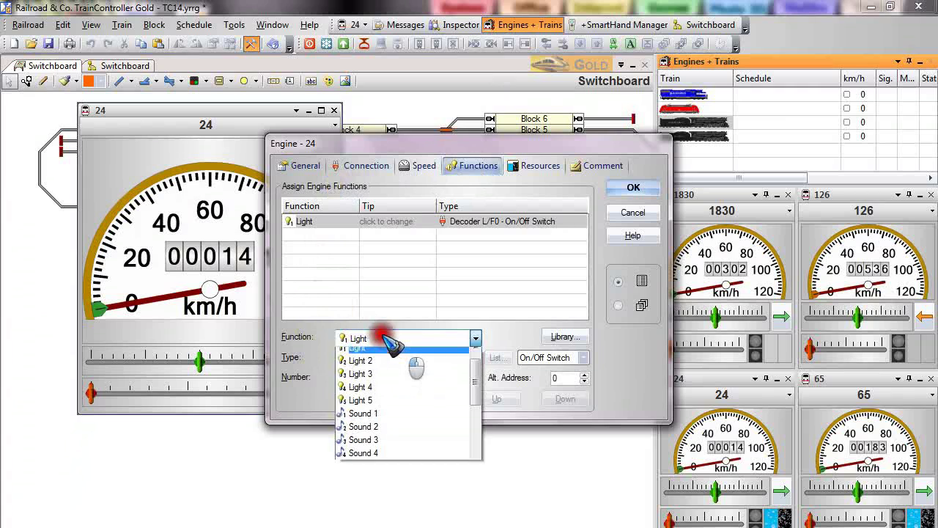
{"action": "mouse_move", "coordinate": [477, 377]}
{"action": "left_mouse_down"}
{"action": "mouse_move", "coordinate": [477, 446]}
{"action": "mouse_move", "coordinate": [480, 376]}
{"action": "left_mouse_up"}
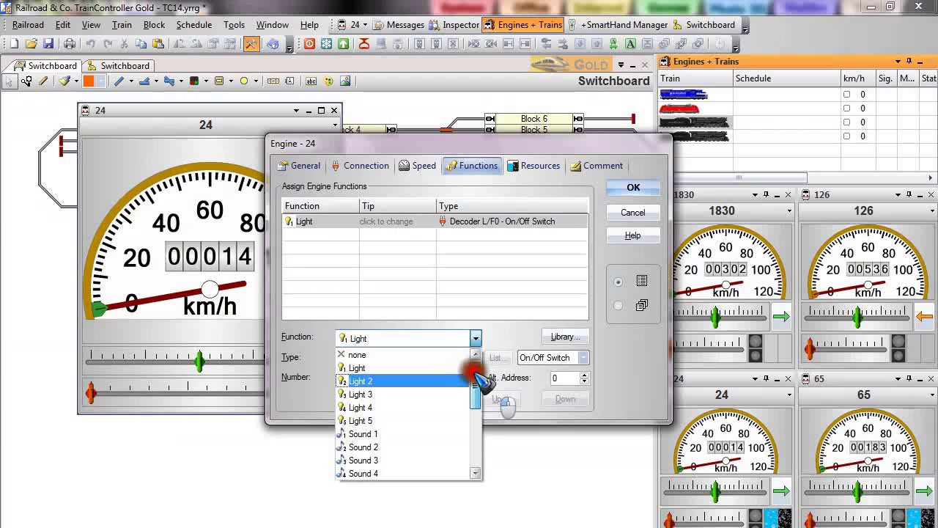
{"action": "left_click", "coordinate": [359, 368]}
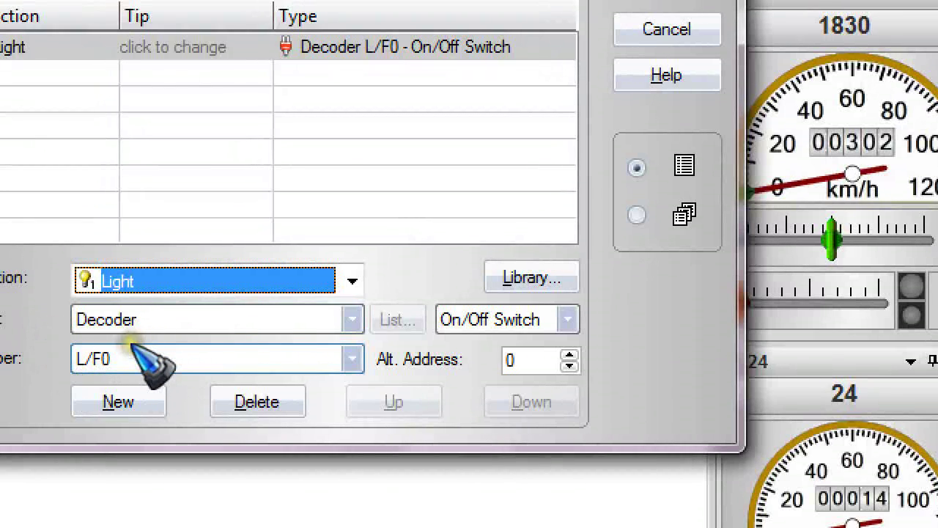
{"action": "left_click", "coordinate": [339, 357]}
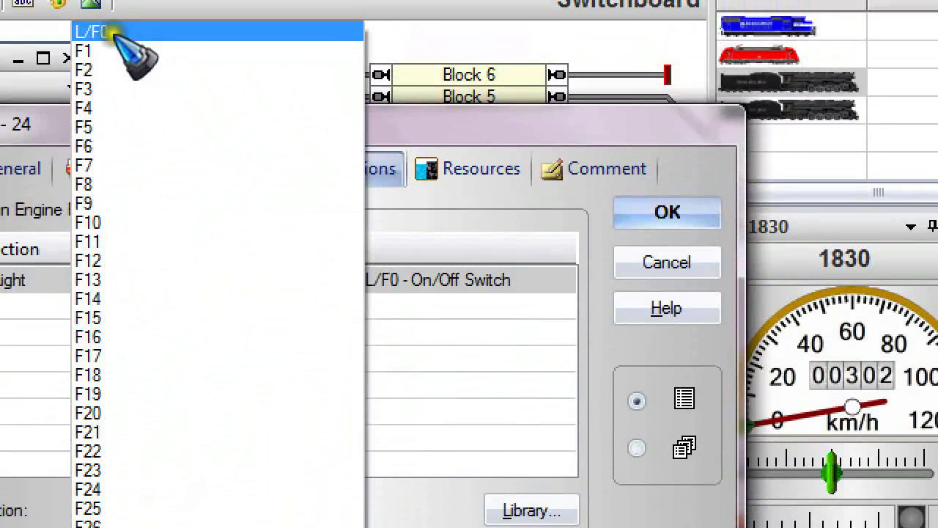
{"action": "left_click", "coordinate": [110, 20]}
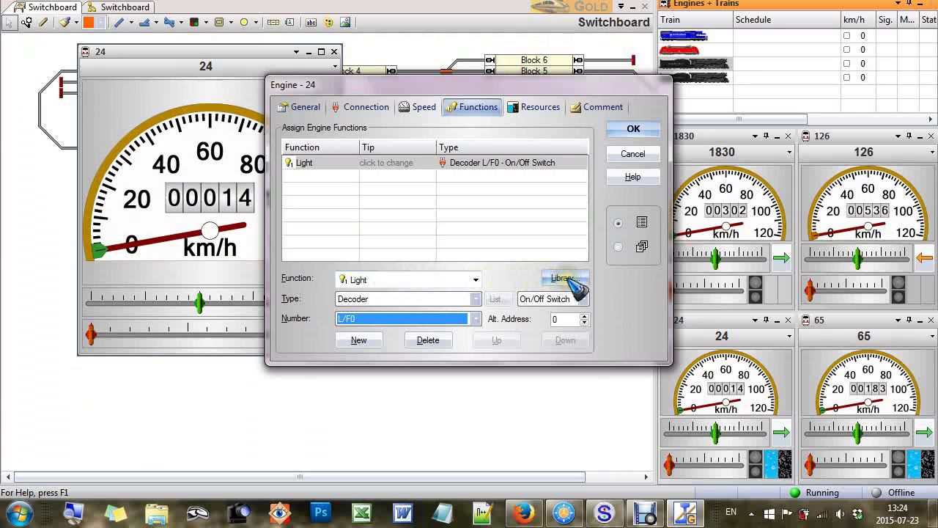
Review the engine functions in the function library and accept engine 24's settings
{"action": "left_click", "coordinate": [562, 278]}
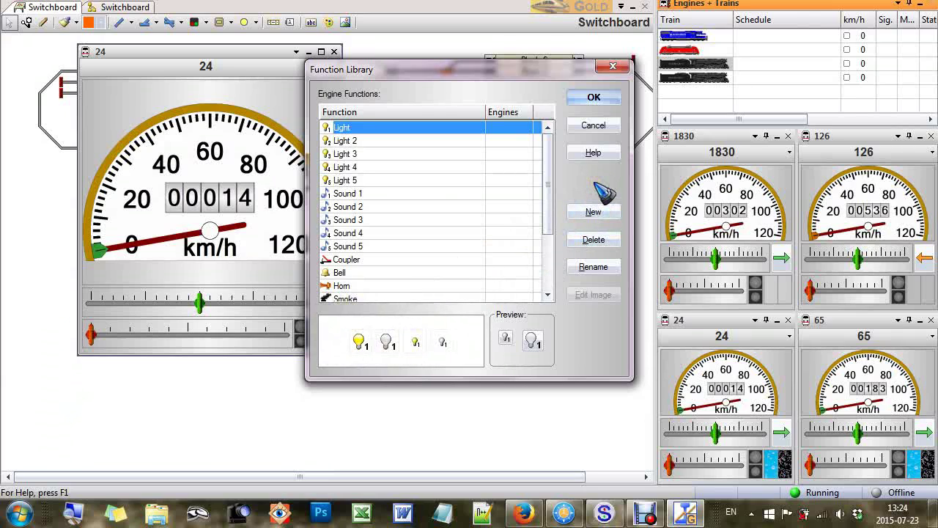
{"action": "left_click", "coordinate": [593, 98]}
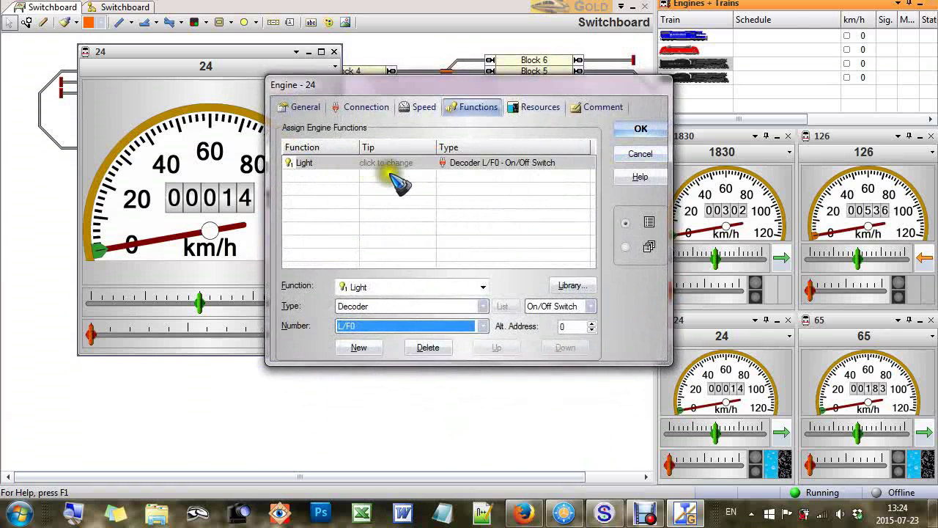
{"action": "left_click", "coordinate": [642, 131]}
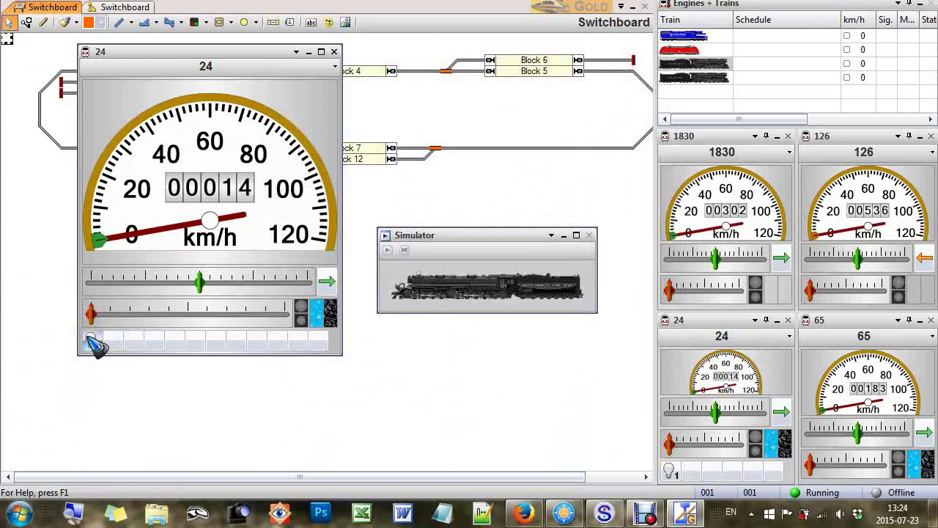
Test engine 24's Light function by switching it on and off in the enlarged train window
{"action": "left_click", "coordinate": [92, 341]}
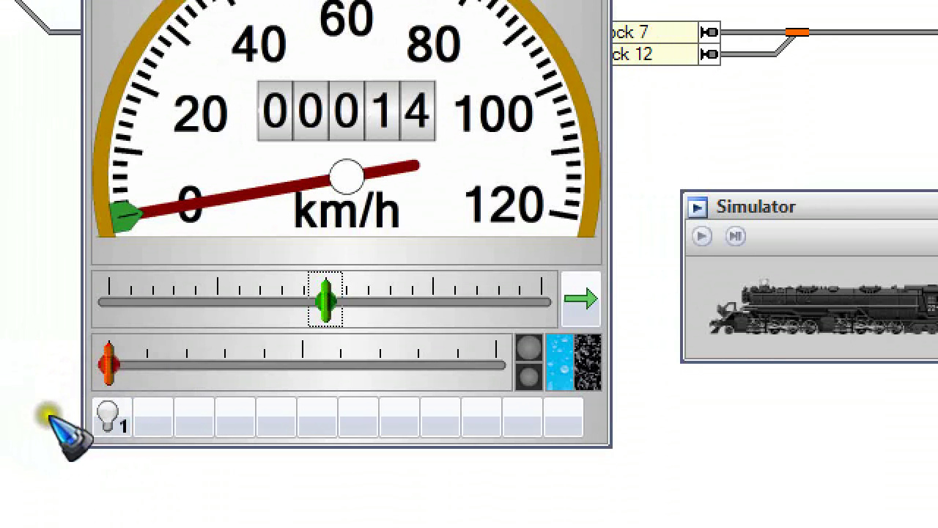
{"action": "left_click", "coordinate": [107, 416]}
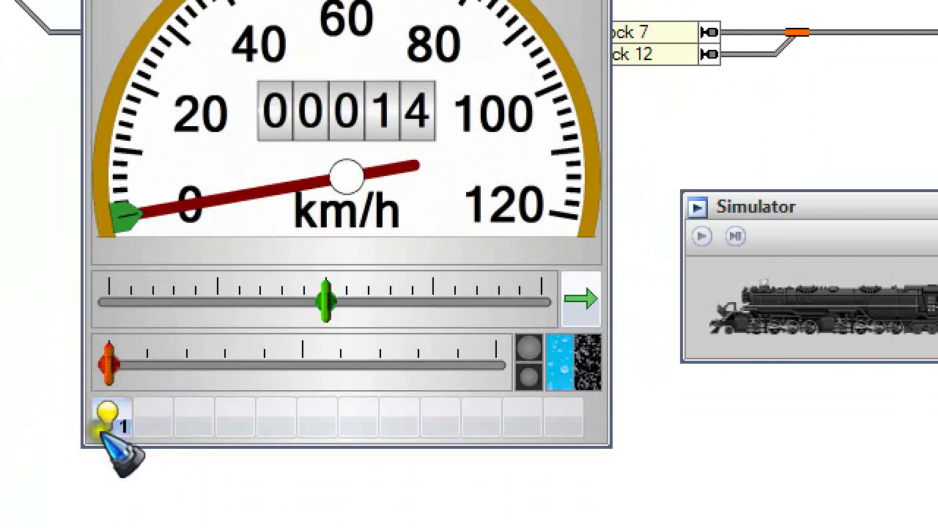
{"action": "left_click", "coordinate": [110, 422]}
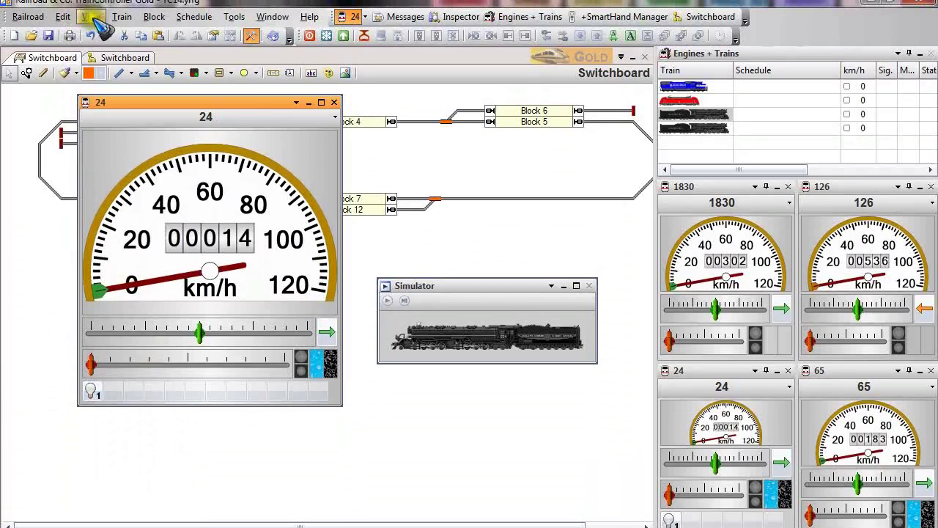
Customize the train windows to make the Brake, Signal, Resources controls Invisible and preview the change on engine 24
{"action": "left_click", "coordinate": [91, 16]}
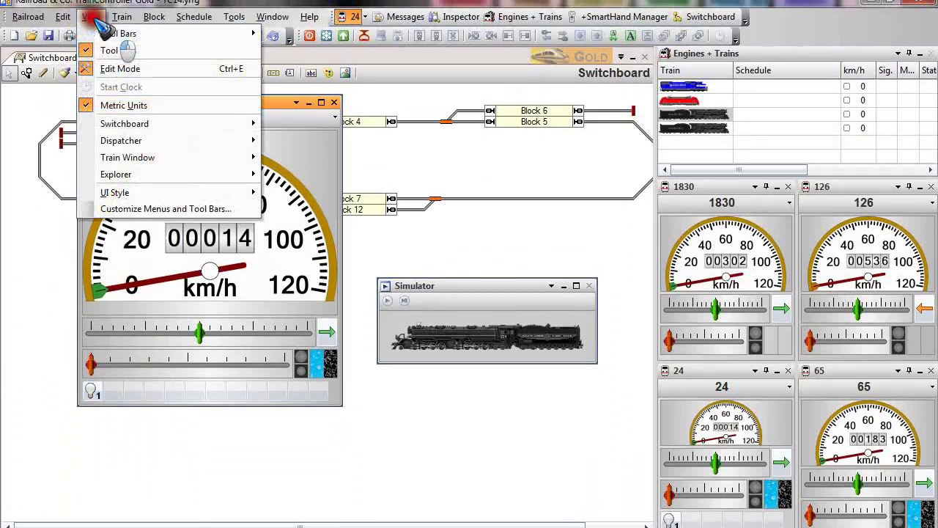
{"action": "mouse_move", "coordinate": [146, 157]}
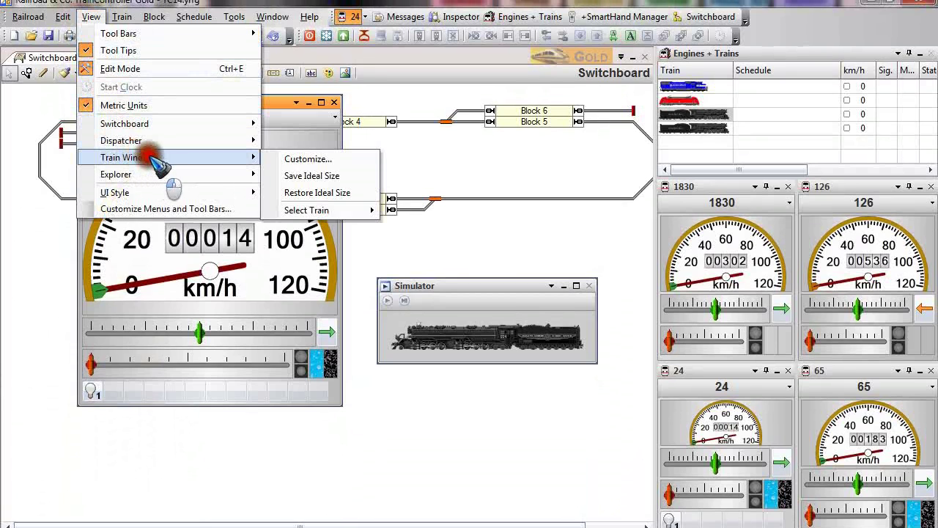
{"action": "left_click", "coordinate": [299, 160]}
{"action": "left_click_drag", "start_coordinate": [412, 103], "coordinate": [548, 104]}
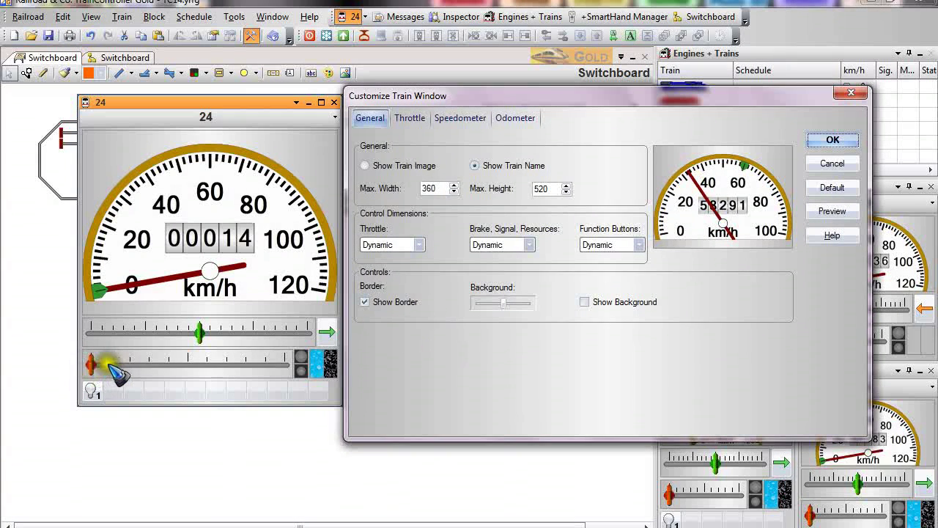
{"action": "left_click_drag", "start_coordinate": [95, 370], "coordinate": [229, 370]}
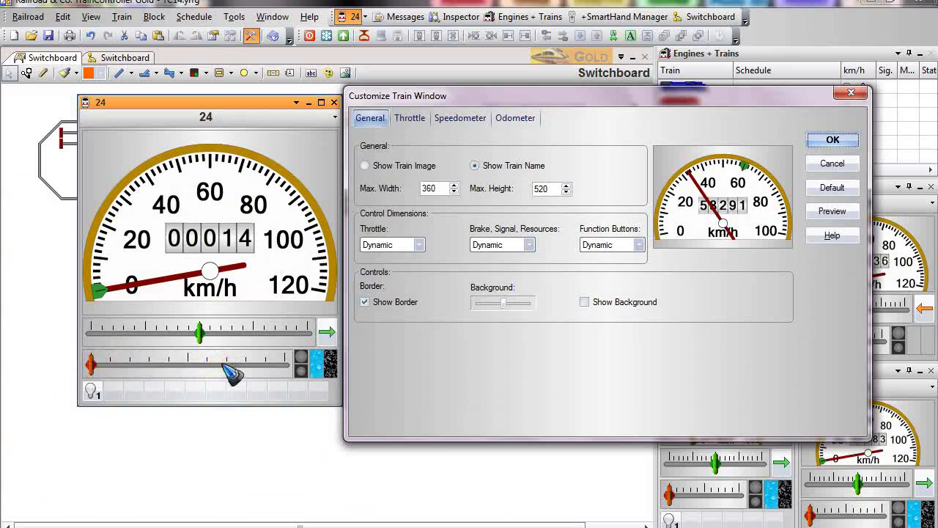
{"action": "left_click_drag", "start_coordinate": [92, 369], "coordinate": [211, 371]}
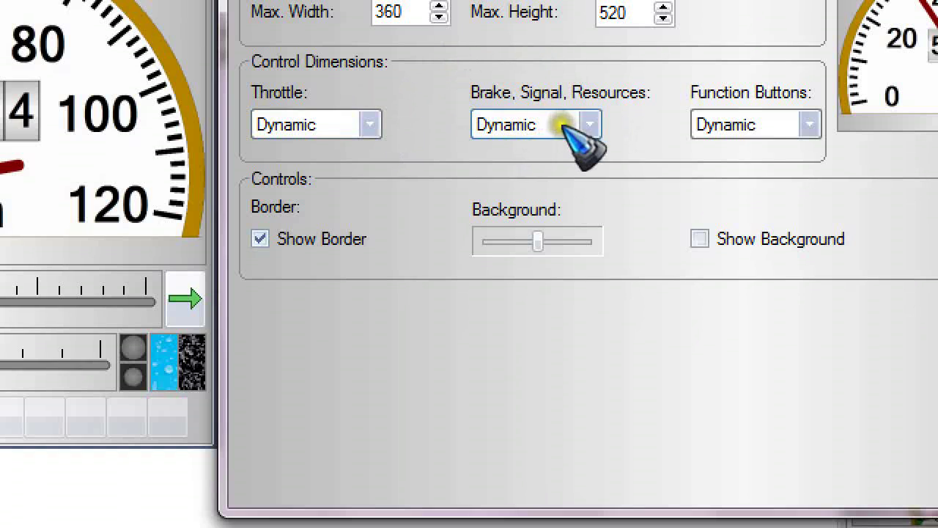
{"action": "left_click", "coordinate": [586, 125]}
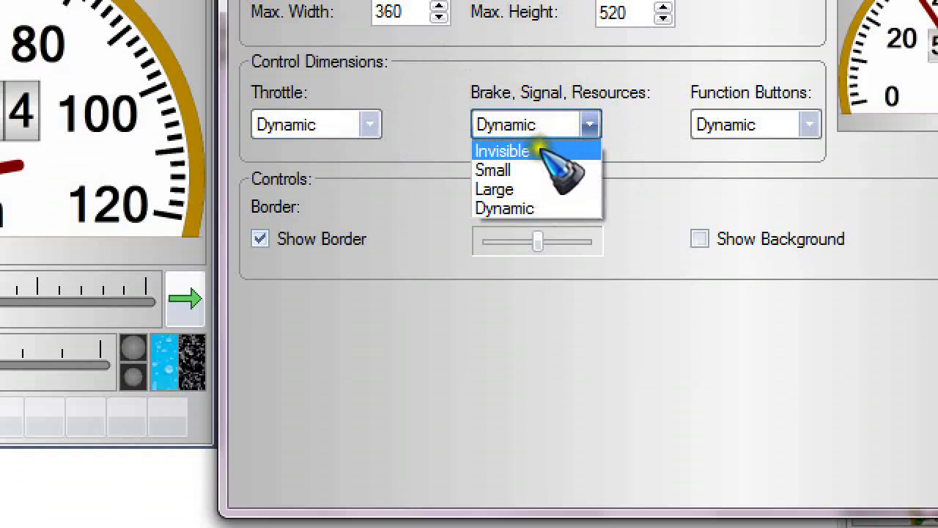
{"action": "left_click", "coordinate": [554, 150]}
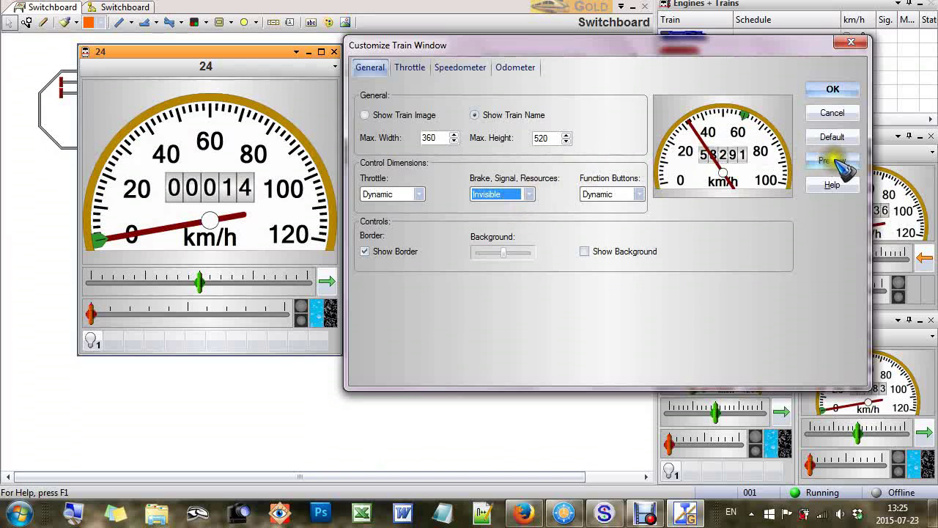
{"action": "left_click", "coordinate": [833, 161]}
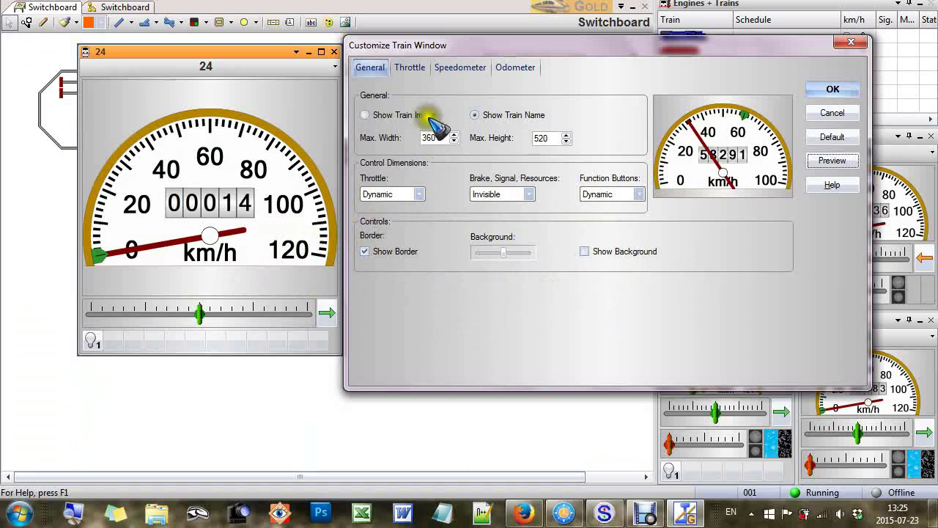
Set the throttle steps to 4 and the brake steps to 5, enable Show Buttons, and preview the result
{"action": "left_click", "coordinate": [410, 67]}
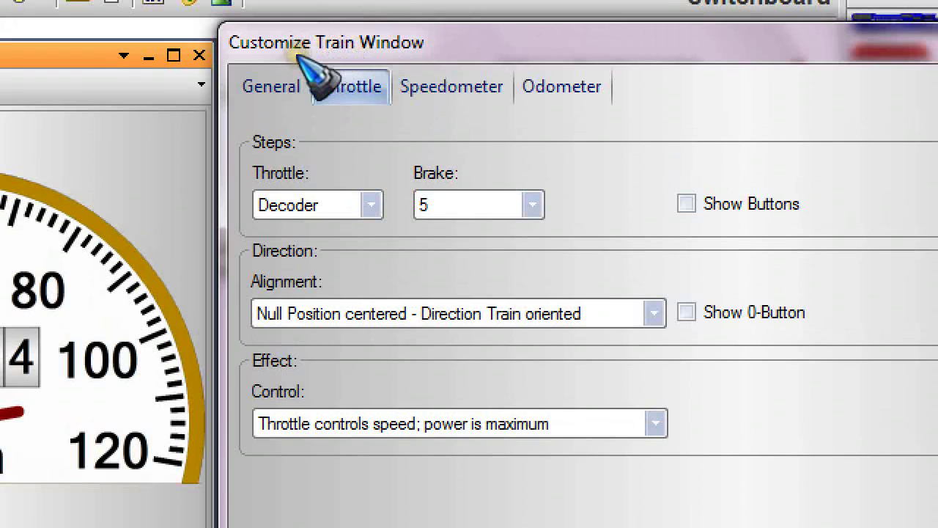
{"action": "left_click", "coordinate": [370, 205]}
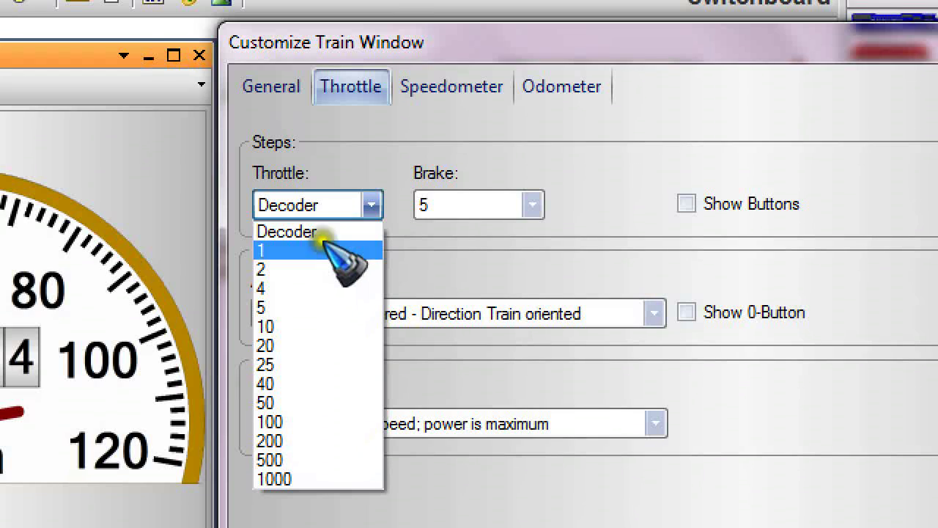
{"action": "left_click", "coordinate": [266, 287]}
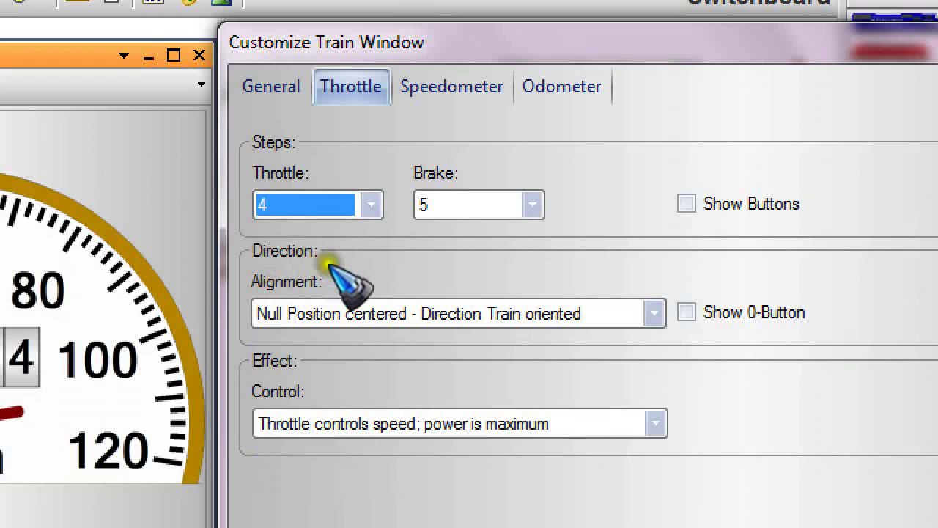
{"action": "left_click", "coordinate": [533, 203]}
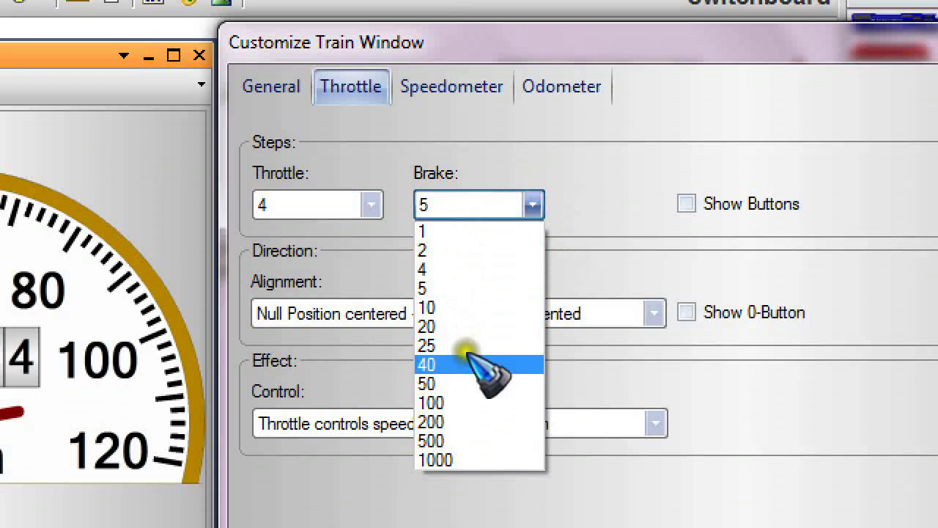
{"action": "left_click", "coordinate": [456, 286]}
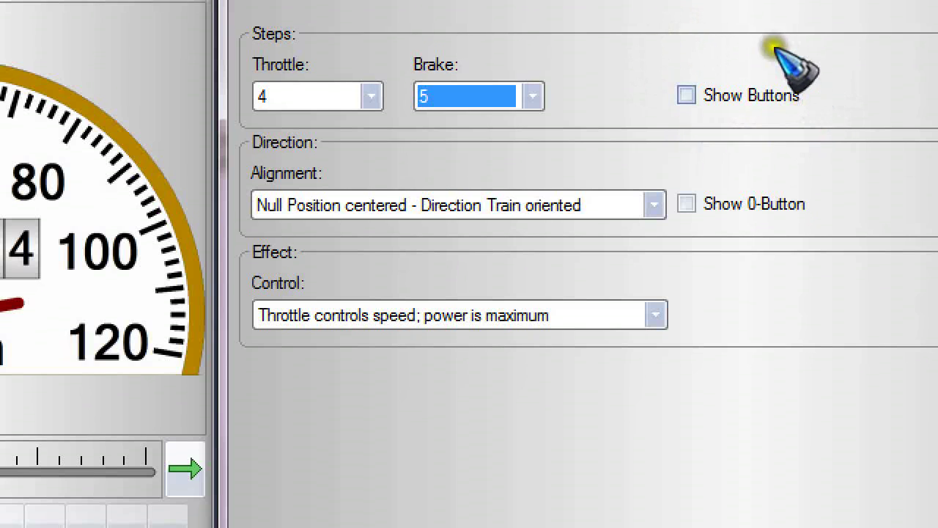
{"action": "left_click", "coordinate": [686, 94]}
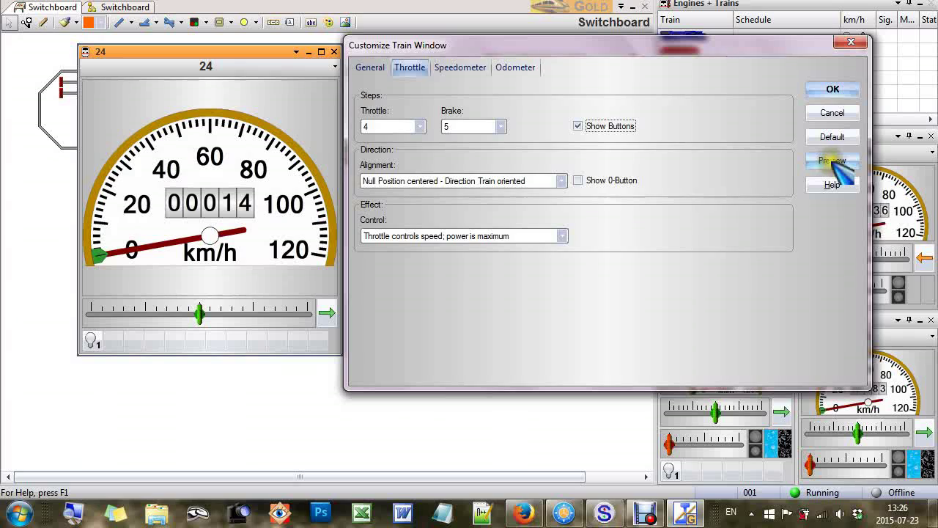
{"action": "left_click", "coordinate": [913, 165]}
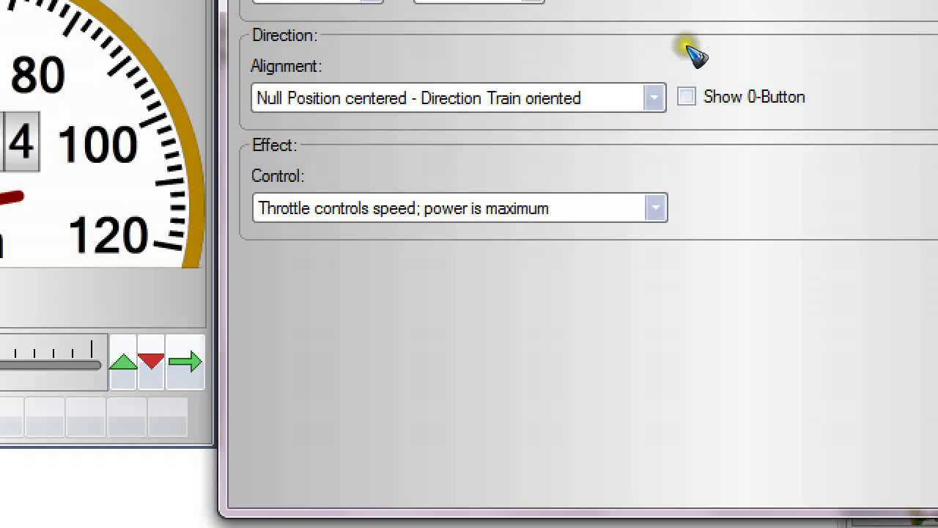
Enable Show 0-Button and set the direction alignment to "Null Position left - Direction Train oriented"
{"action": "left_click", "coordinate": [686, 96]}
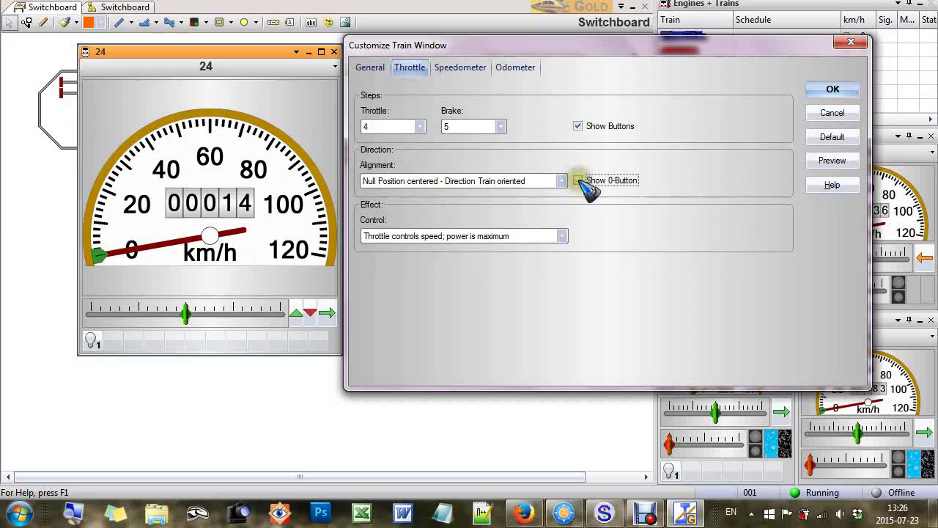
{"action": "left_click", "coordinate": [832, 160]}
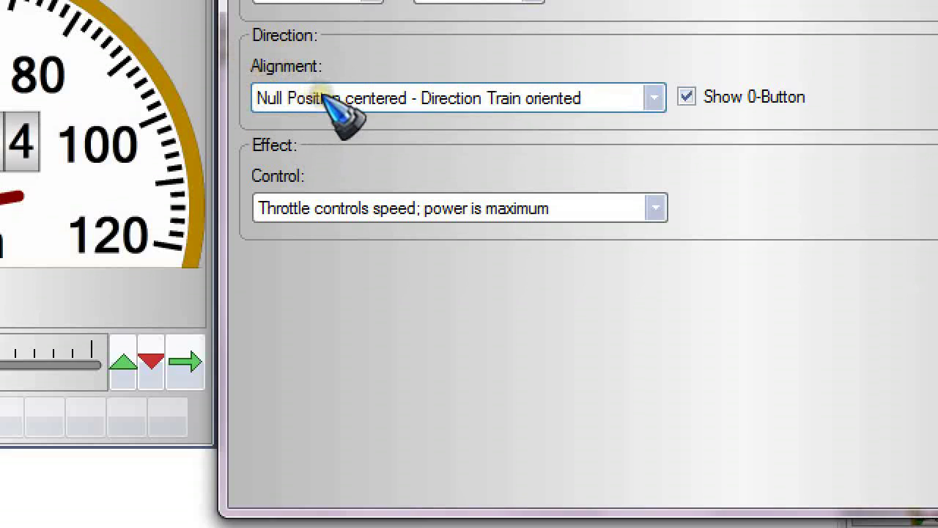
{"action": "left_click", "coordinate": [377, 103]}
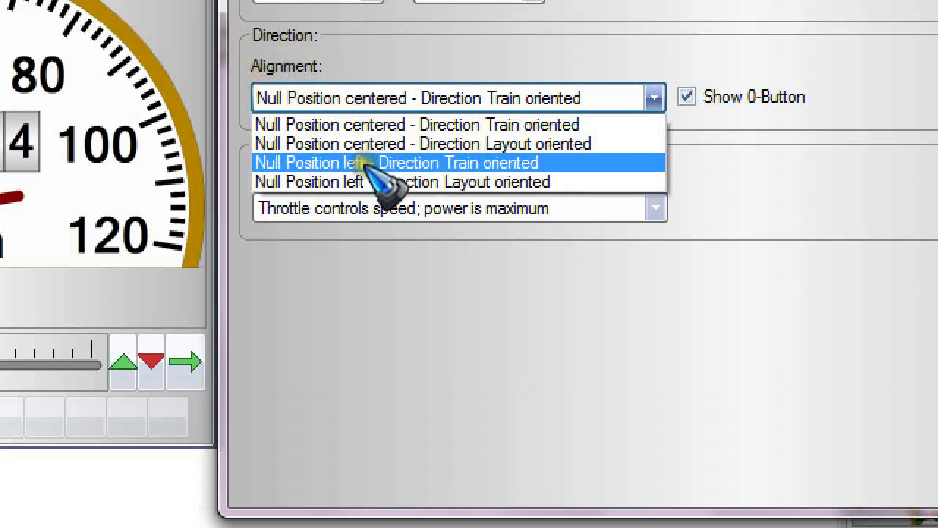
{"action": "left_click", "coordinate": [364, 163]}
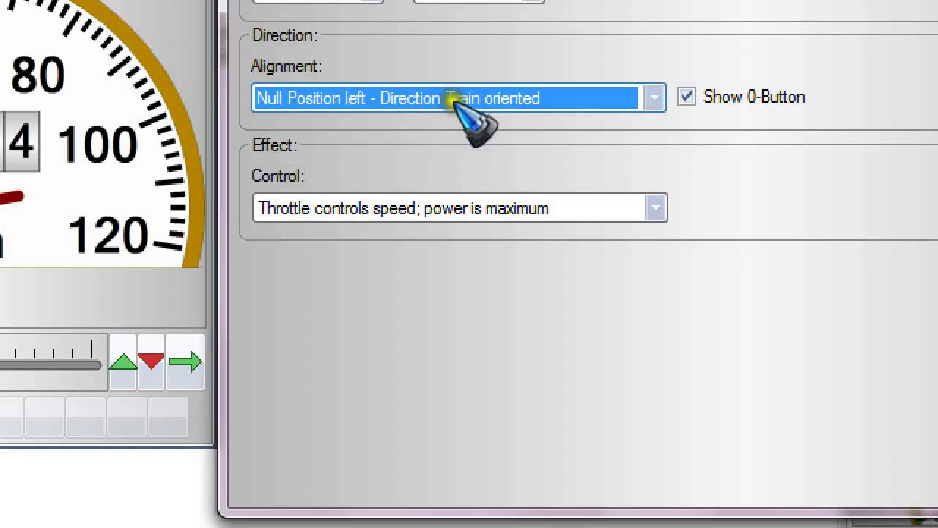
{"action": "left_click", "coordinate": [413, 99]}
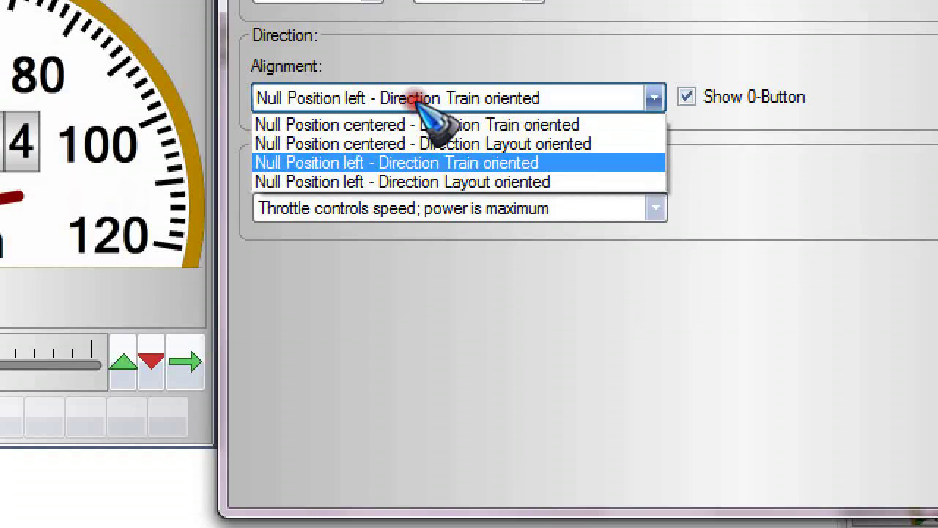
{"action": "left_click", "coordinate": [424, 183]}
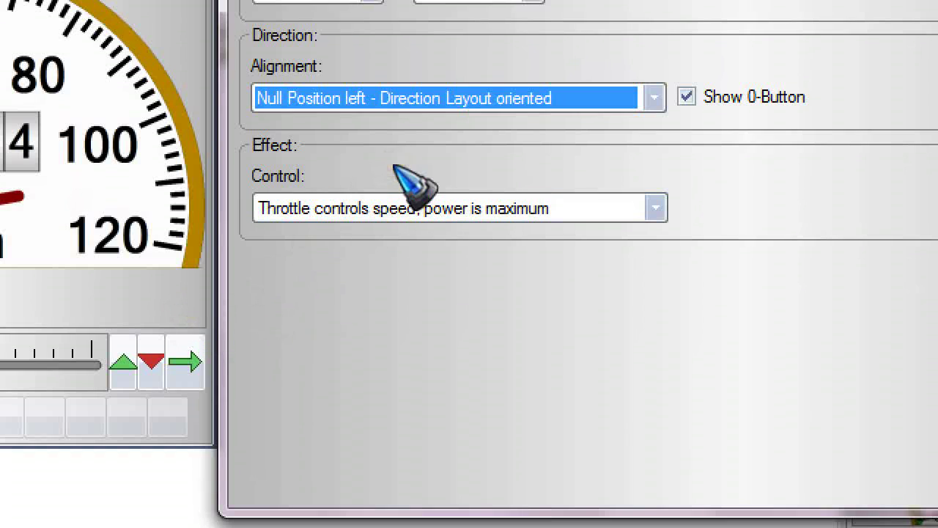
{"action": "left_click", "coordinate": [394, 96]}
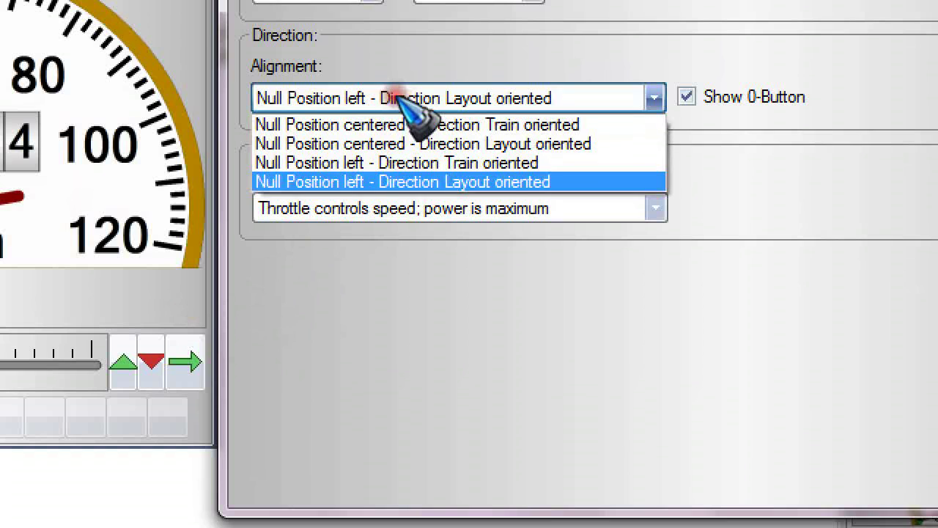
{"action": "left_click", "coordinate": [396, 160]}
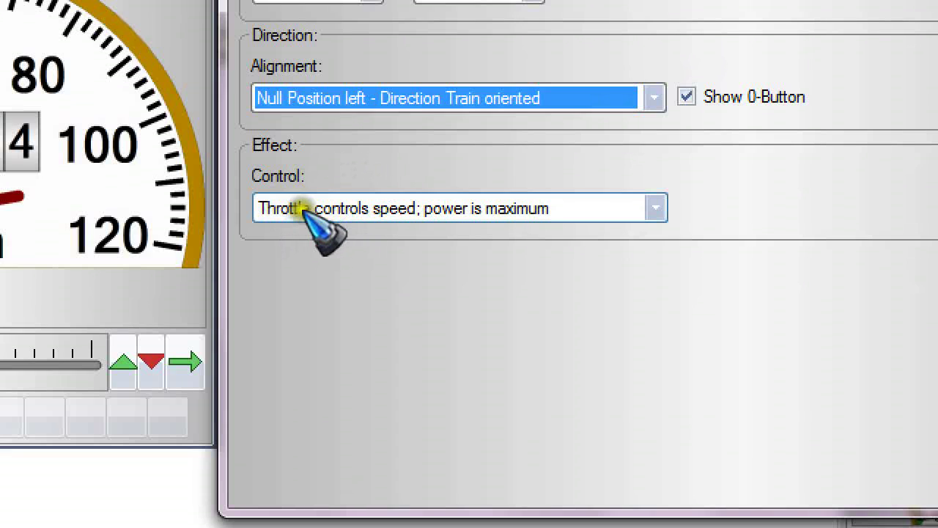
Try the throttle effect option "Throttle controls power; speed follows power"
{"action": "left_click", "coordinate": [359, 206]}
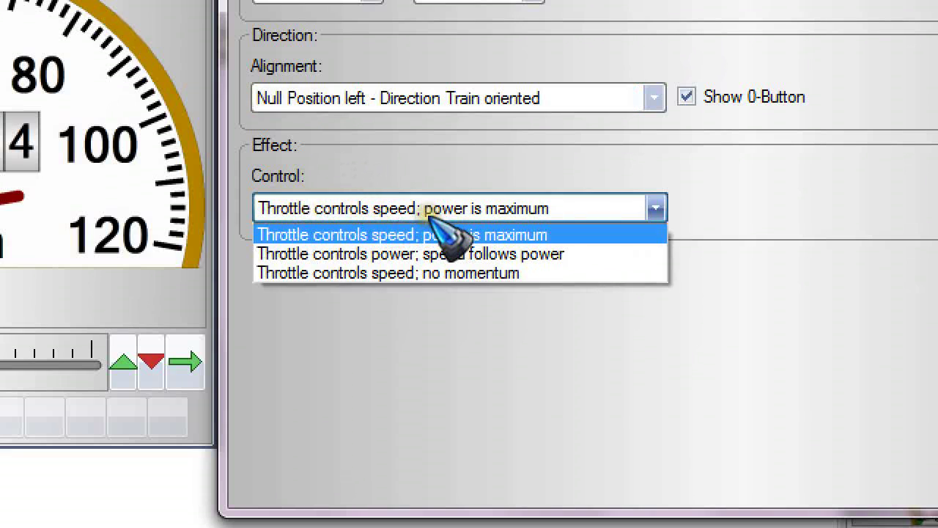
{"action": "left_click", "coordinate": [398, 253]}
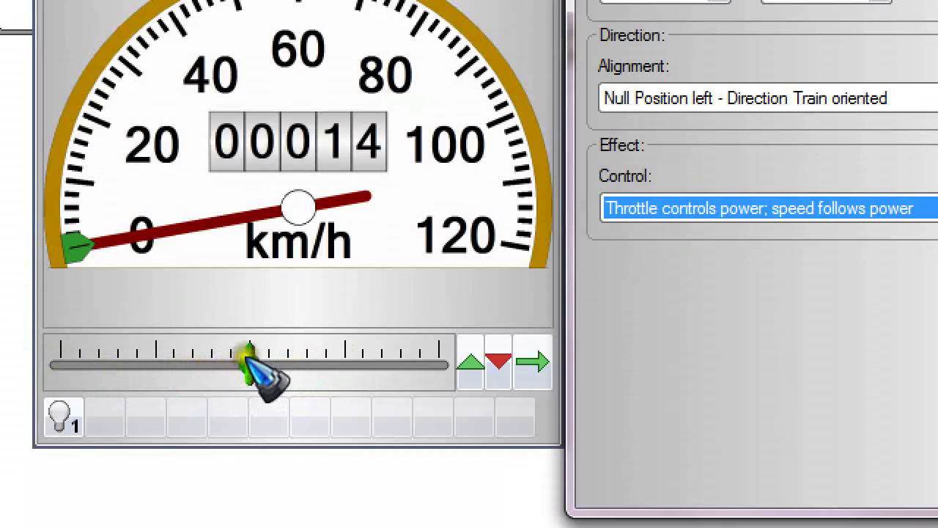
{"action": "left_click", "coordinate": [302, 364]}
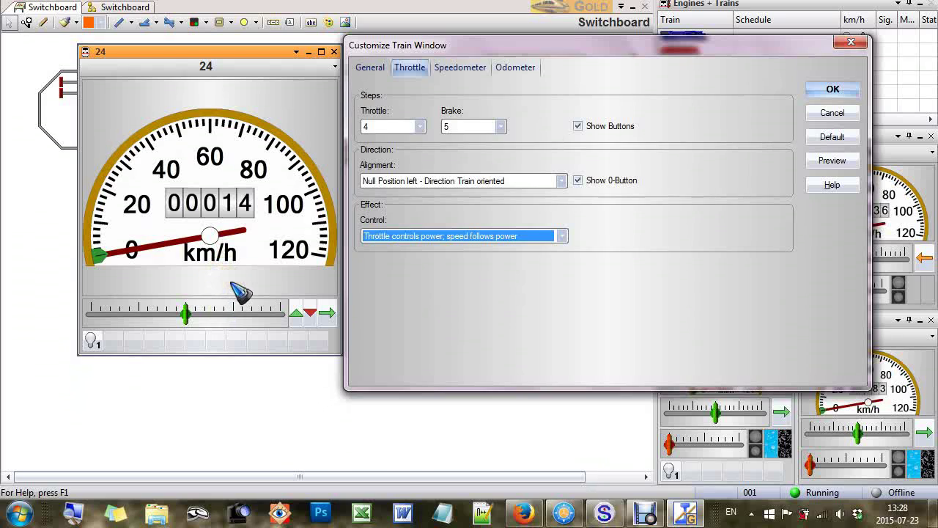
Set the throttle effect to "Throttle controls speed; power is maximum" and accept the train window customization
{"action": "left_click", "coordinate": [412, 239]}
{"action": "left_click", "coordinate": [416, 249]}
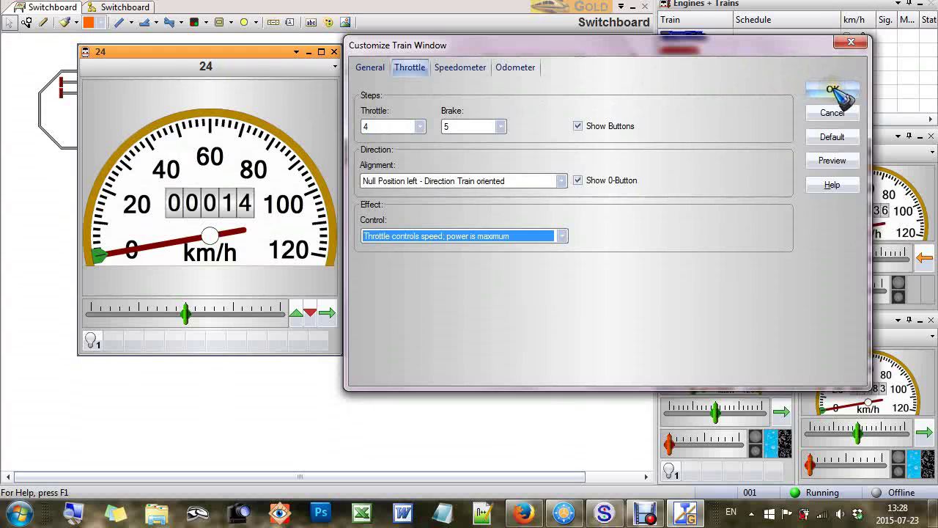
{"action": "left_click", "coordinate": [835, 92]}
{"action": "left_click", "coordinate": [407, 261]}
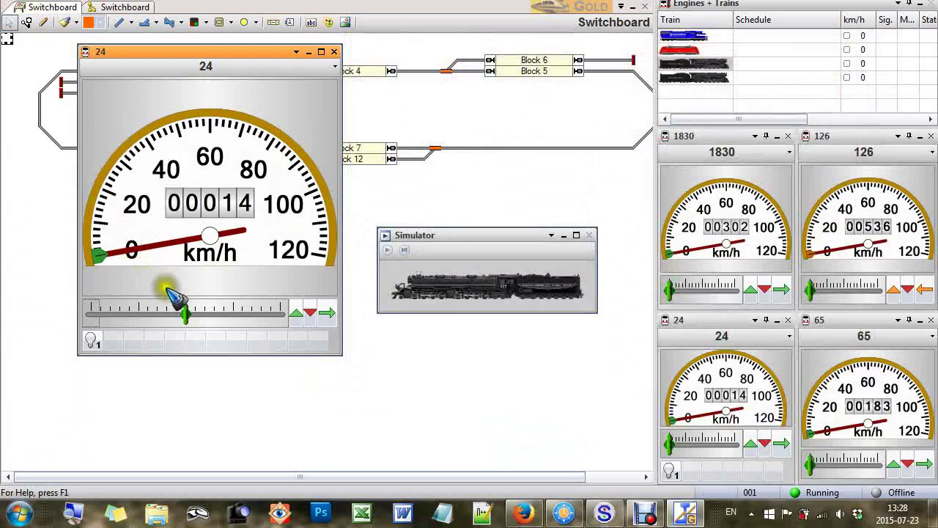
Test engine 24's throttle by raising and lowering its speed both in steps and continuously, and bring the engine to a stop
{"action": "left_click_drag", "start_coordinate": [197, 324], "coordinate": [90, 325]}
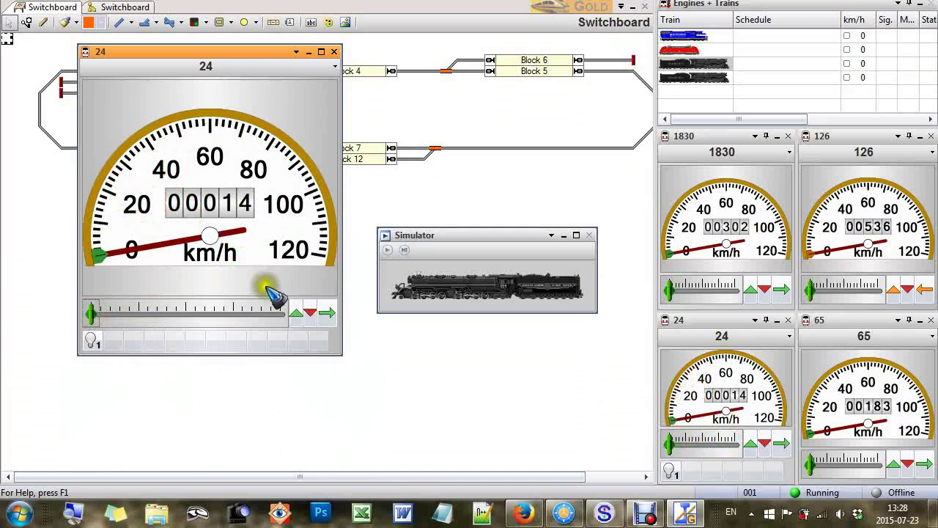
{"action": "left_click", "coordinate": [297, 313]}
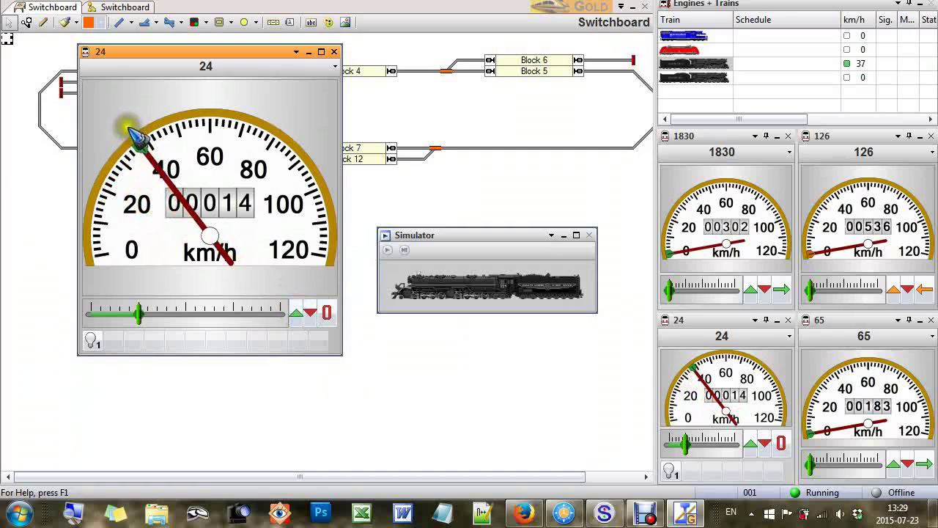
{"action": "left_click", "coordinate": [297, 314]}
{"action": "left_click", "coordinate": [298, 314]}
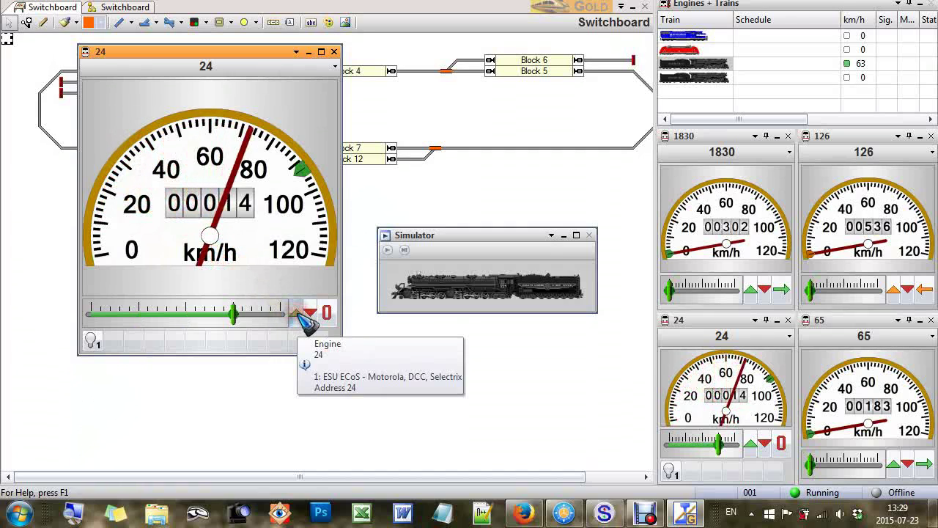
{"action": "left_click", "coordinate": [297, 314]}
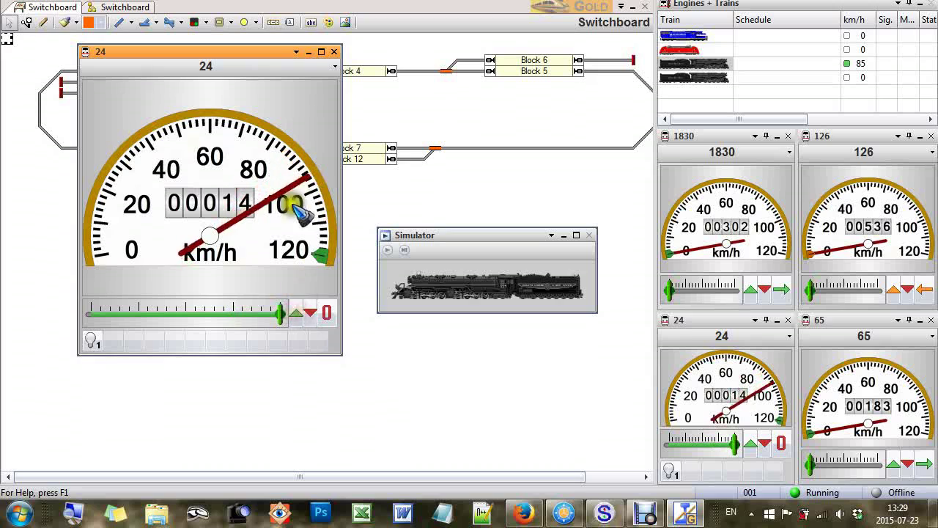
{"action": "left_click", "coordinate": [310, 313]}
{"action": "left_click", "coordinate": [310, 313]}
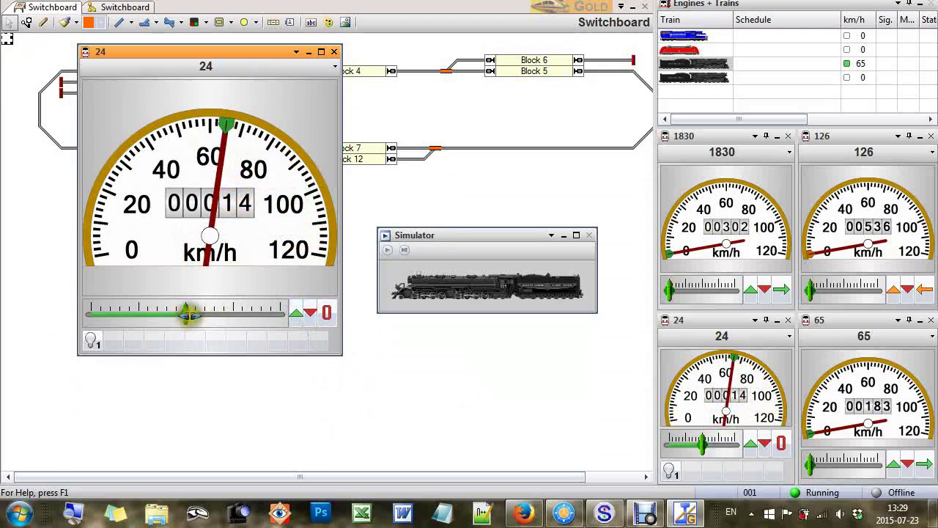
{"action": "mouse_move", "coordinate": [188, 316]}
{"action": "left_mouse_down"}
{"action": "mouse_move", "coordinate": [206, 325]}
{"action": "mouse_move", "coordinate": [176, 338]}
{"action": "mouse_move", "coordinate": [297, 320]}
{"action": "left_mouse_up"}
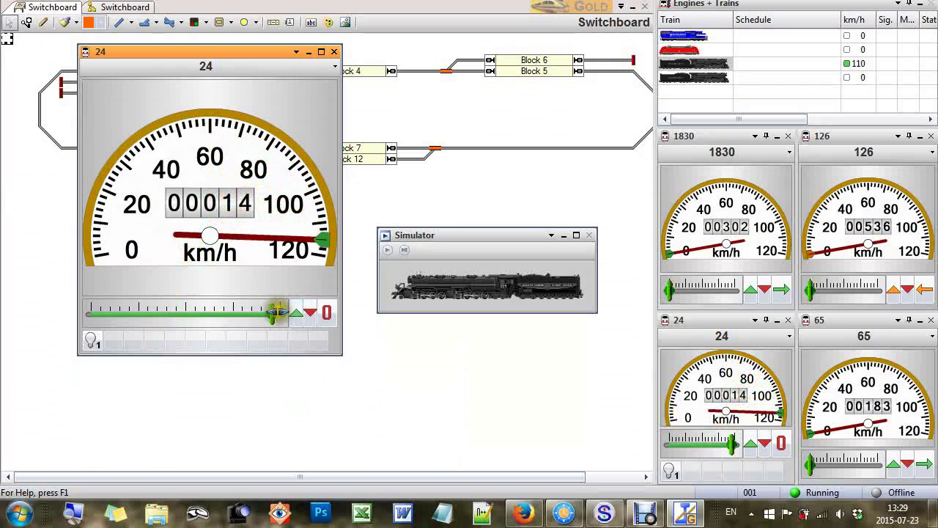
{"action": "left_click_drag", "start_coordinate": [277, 313], "coordinate": [184, 314]}
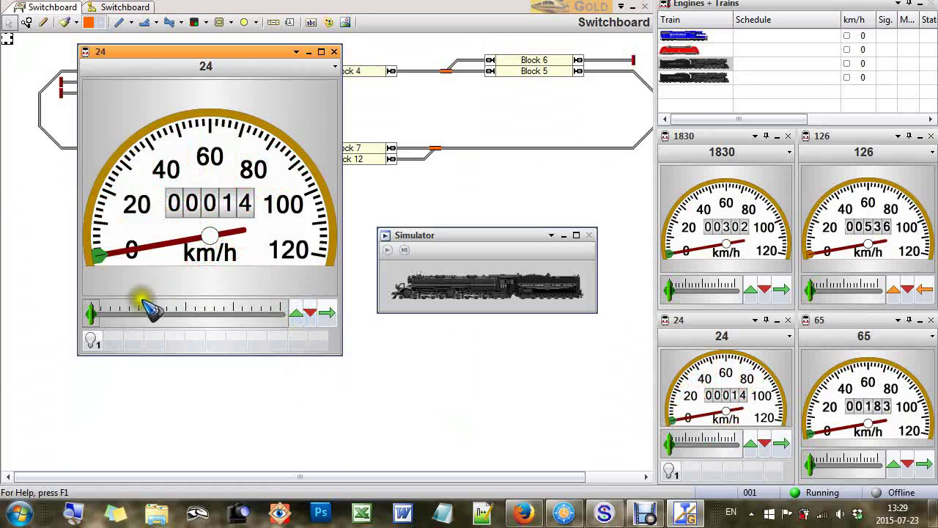
{"action": "mouse_move", "coordinate": [91, 312]}
{"action": "left_mouse_down"}
{"action": "mouse_move", "coordinate": [262, 315]}
{"action": "mouse_move", "coordinate": [86, 328]}
{"action": "left_mouse_up"}
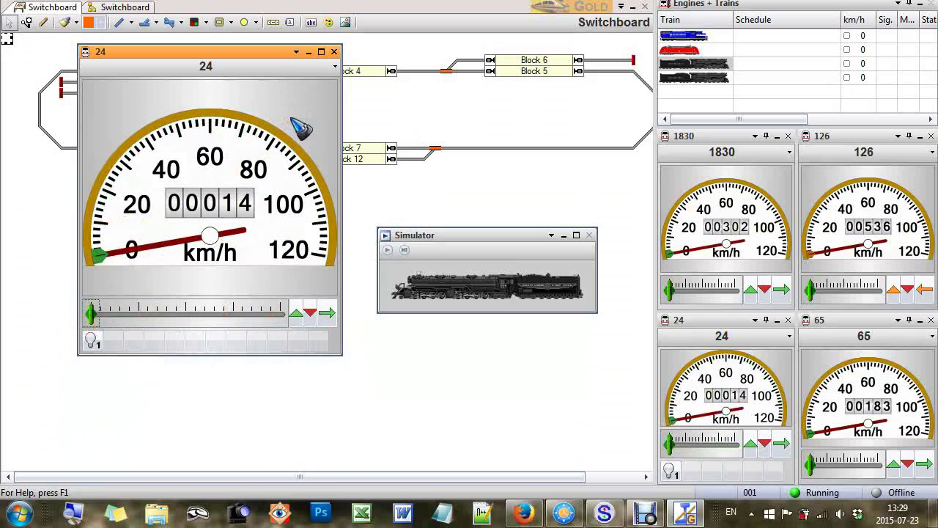
{"action": "mouse_move", "coordinate": [300, 128]}
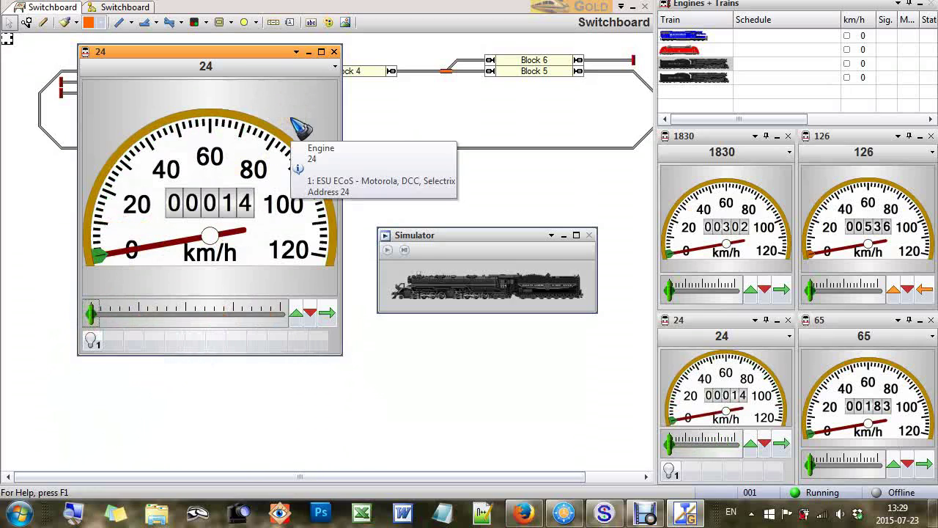
{"action": "left_click", "coordinate": [306, 112]}
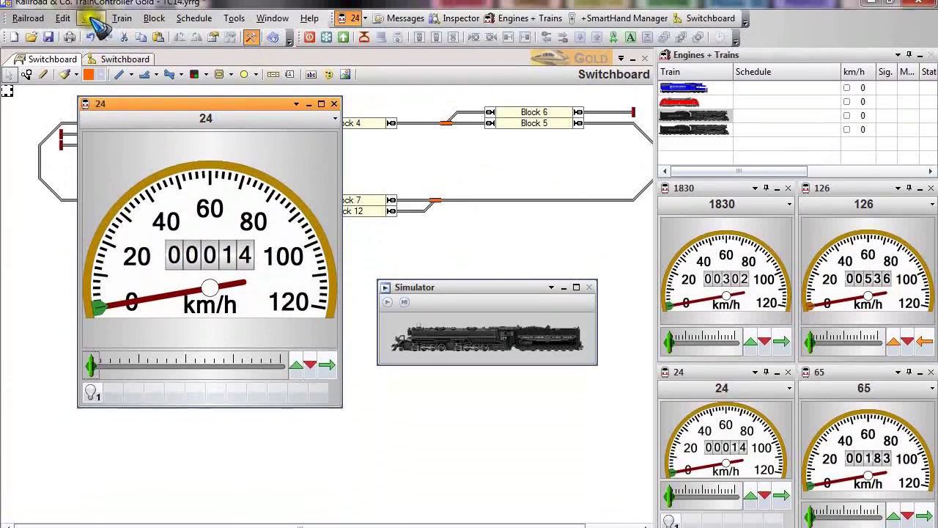
Open the speedometer settings of the train window customization and move the dialog clear of engine 24's window
{"action": "left_click", "coordinate": [88, 18]}
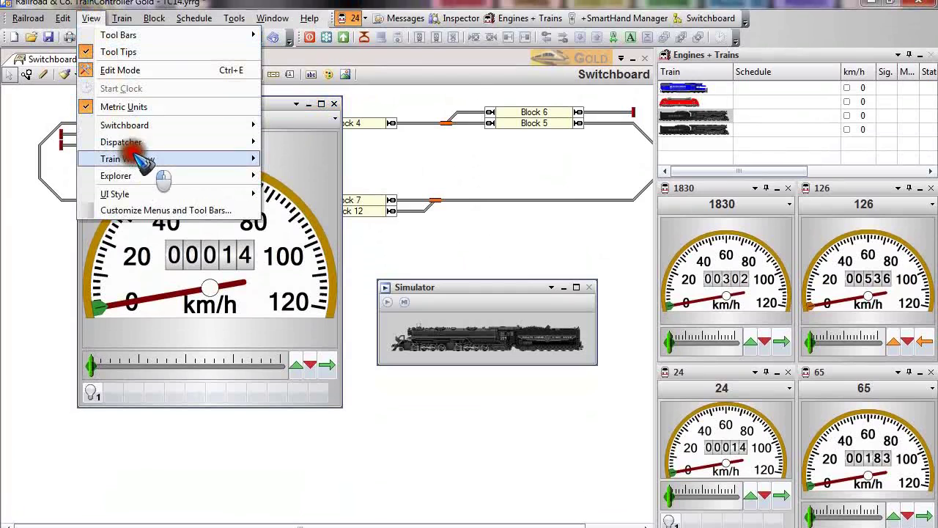
{"action": "mouse_move", "coordinate": [213, 160]}
{"action": "left_click", "coordinate": [306, 162]}
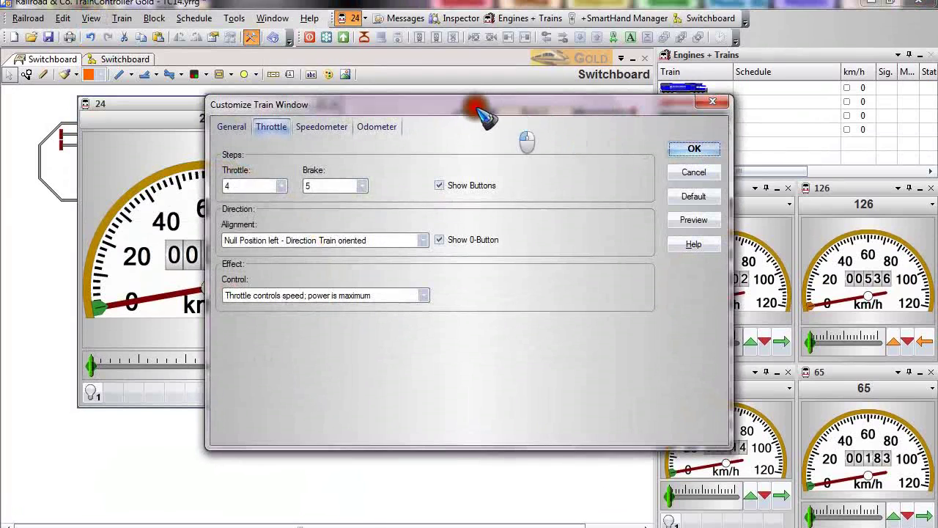
{"action": "left_click_drag", "start_coordinate": [477, 103], "coordinate": [603, 98]}
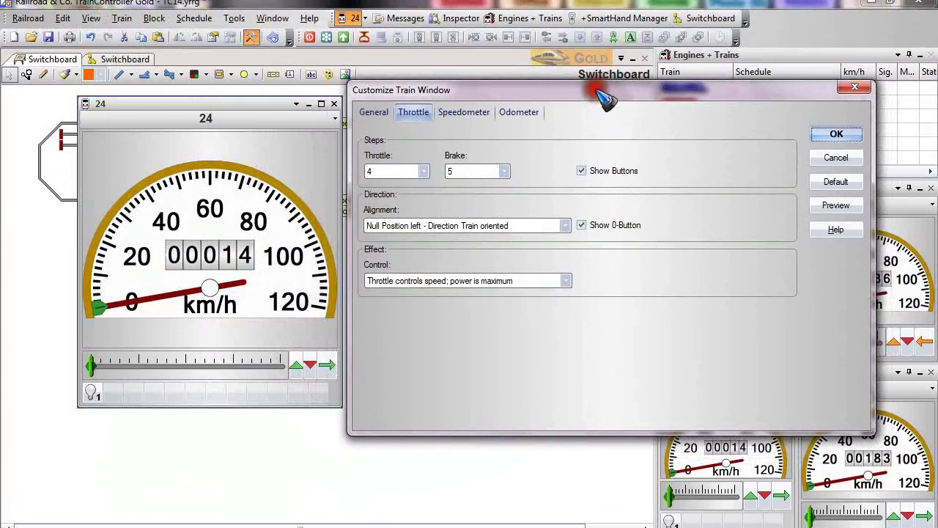
{"action": "left_click", "coordinate": [464, 112]}
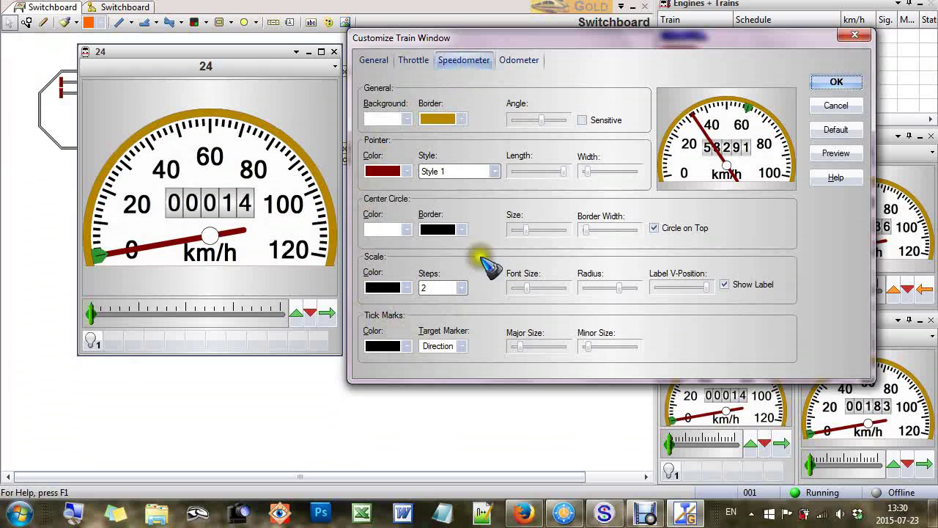
Set the speedometer's border color to light gray and its pointer style to Style 5
{"action": "left_click", "coordinate": [444, 120]}
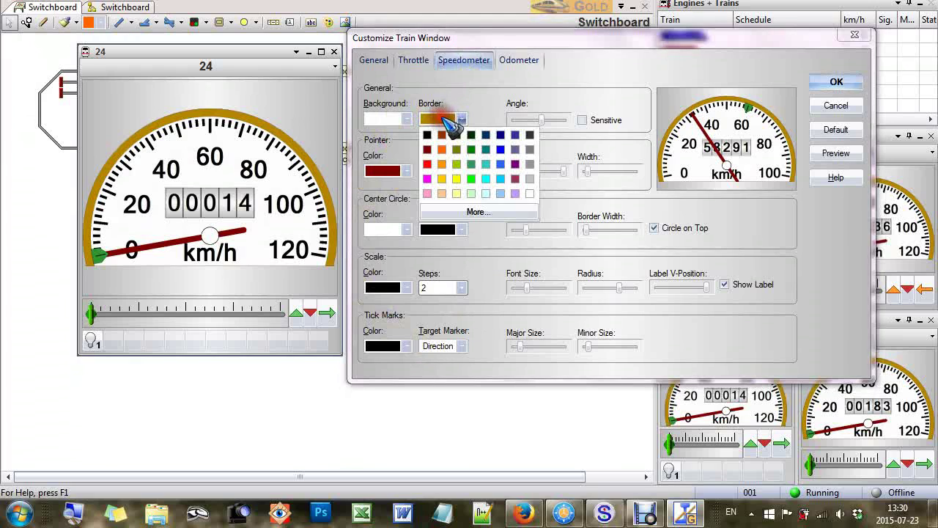
{"action": "left_click", "coordinate": [529, 178]}
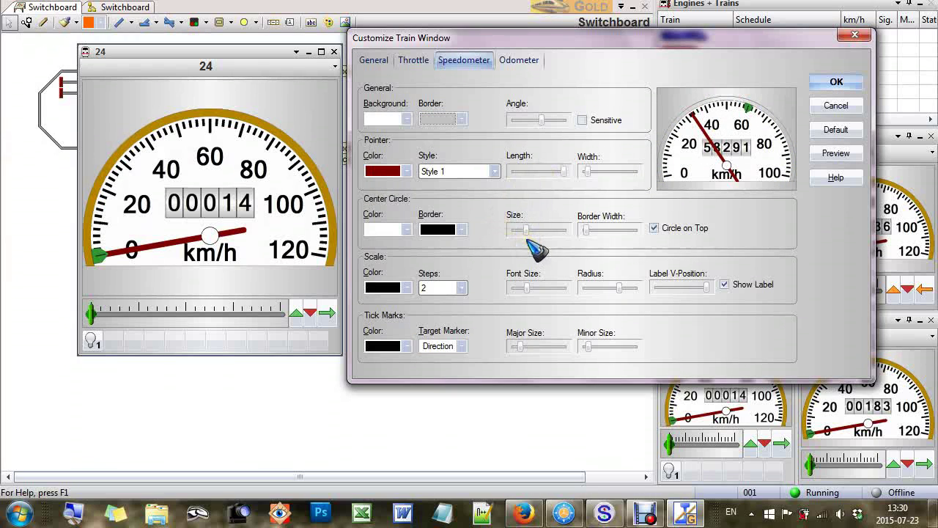
{"action": "left_click", "coordinate": [469, 170]}
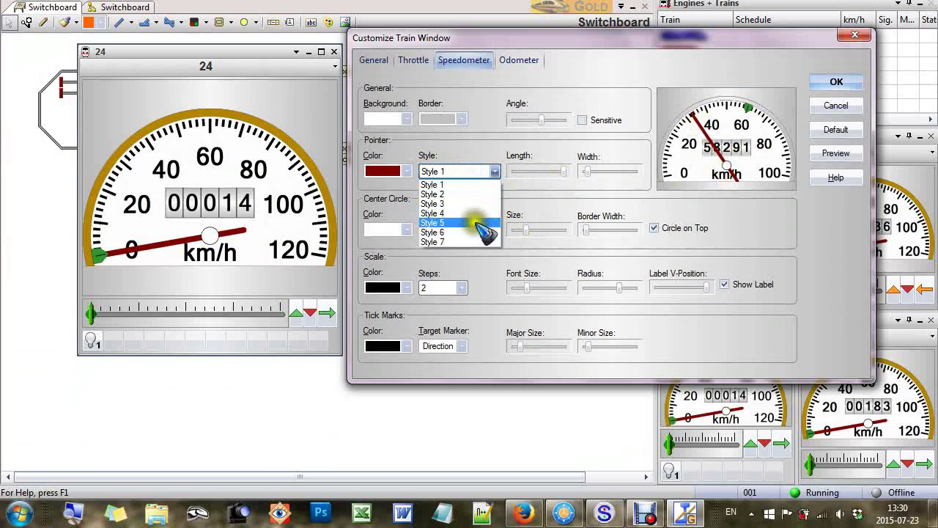
{"action": "left_click", "coordinate": [443, 223]}
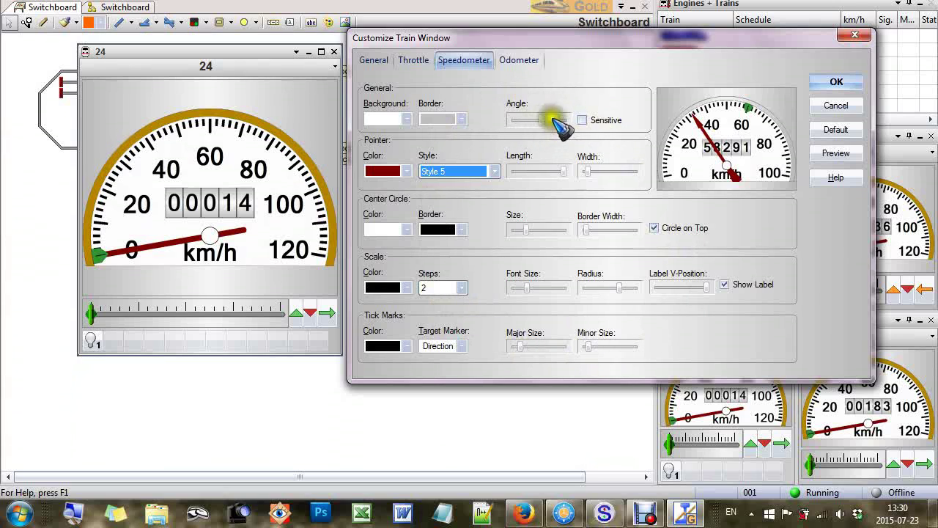
Increase the speedometer's dial angle slightly and enable its Sensitive option
{"action": "mouse_move", "coordinate": [543, 119]}
{"action": "left_mouse_down"}
{"action": "mouse_move", "coordinate": [530, 119]}
{"action": "mouse_move", "coordinate": [554, 119]}
{"action": "mouse_move", "coordinate": [545, 119]}
{"action": "left_mouse_up"}
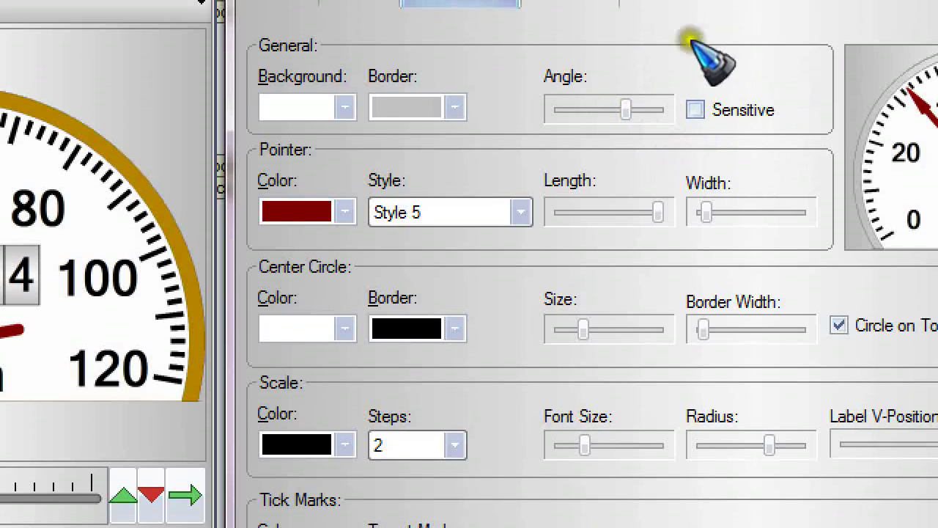
{"action": "left_click", "coordinate": [695, 110]}
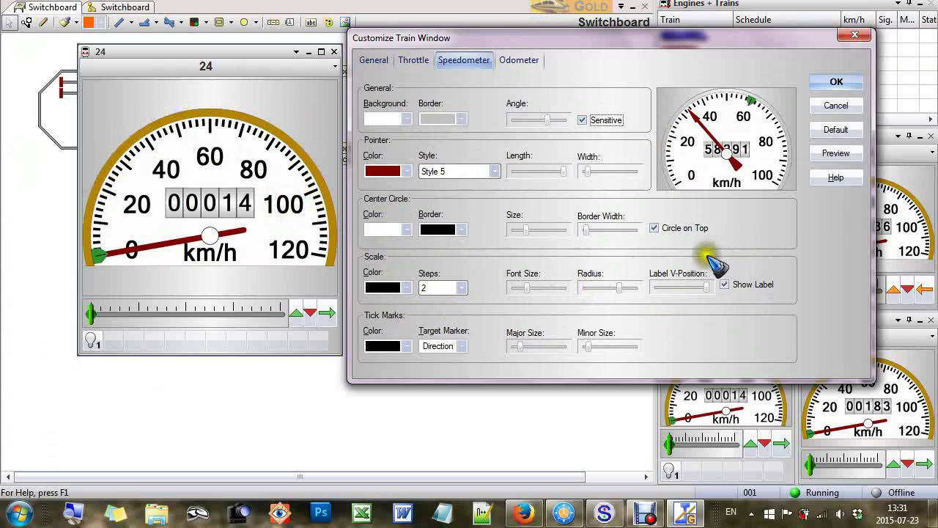
{"action": "left_click", "coordinate": [526, 121]}
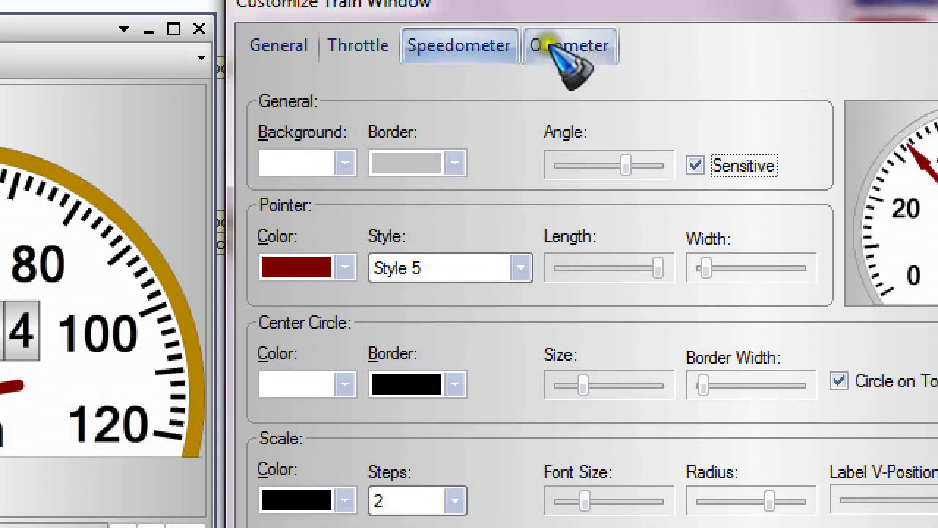
Move the odometer to its lowest vertical position on the speedometer
{"action": "left_click", "coordinate": [519, 62]}
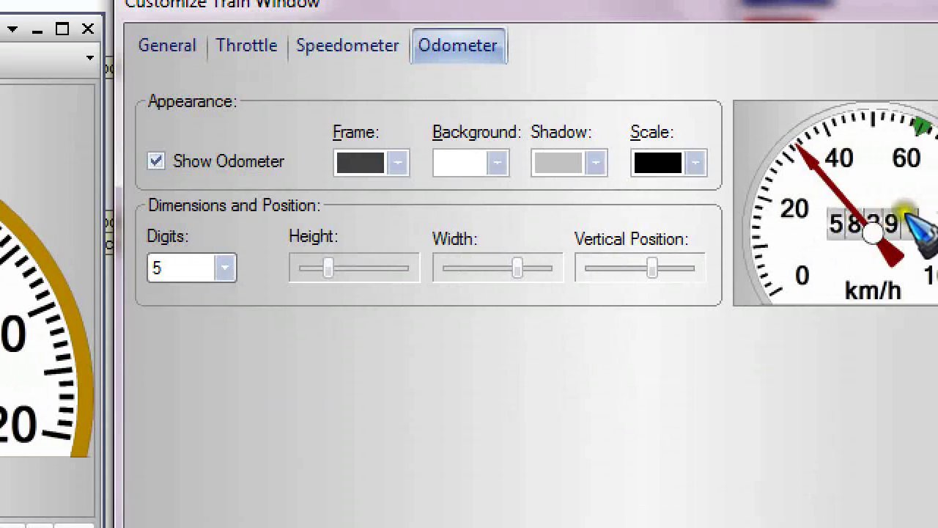
{"action": "left_click", "coordinate": [650, 268]}
{"action": "left_click_drag", "start_coordinate": [651, 268], "coordinate": [687, 277]}
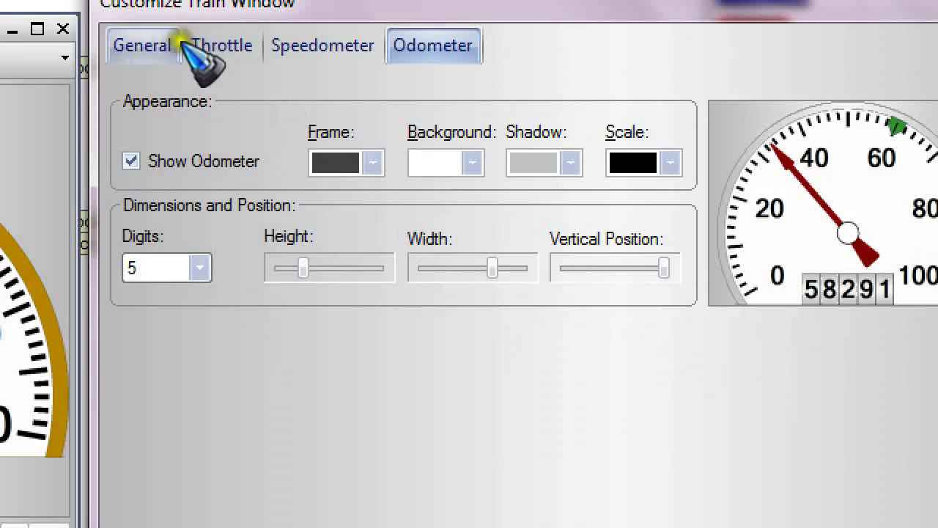
Review the General, Throttle, Speedometer and Odometer settings of the train window customization
{"action": "left_click", "coordinate": [138, 41]}
{"action": "left_click", "coordinate": [233, 47]}
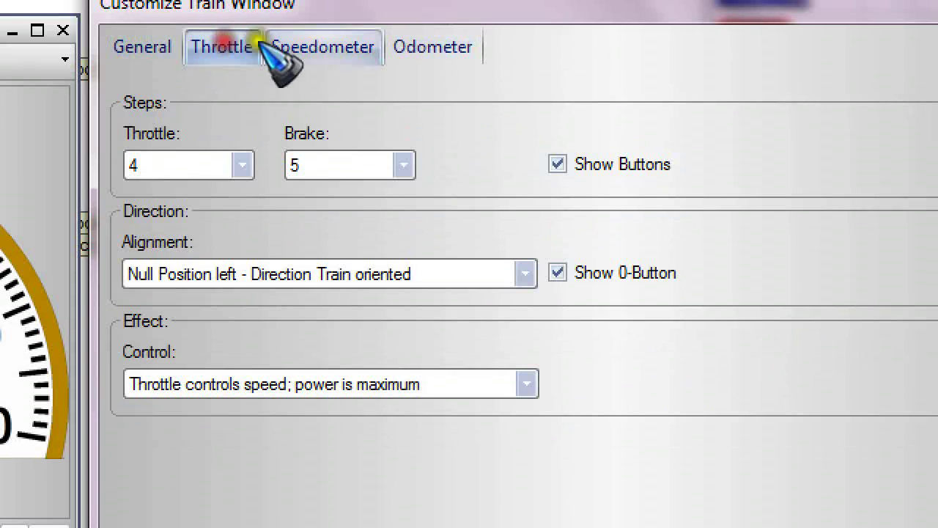
{"action": "left_click", "coordinate": [297, 45]}
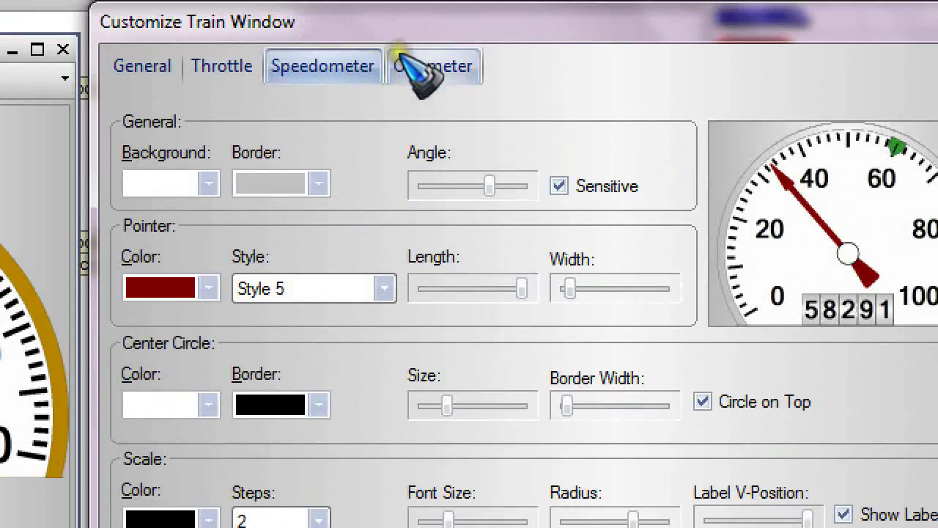
{"action": "left_click", "coordinate": [422, 44]}
{"action": "left_click", "coordinate": [314, 68]}
{"action": "left_click", "coordinate": [220, 67]}
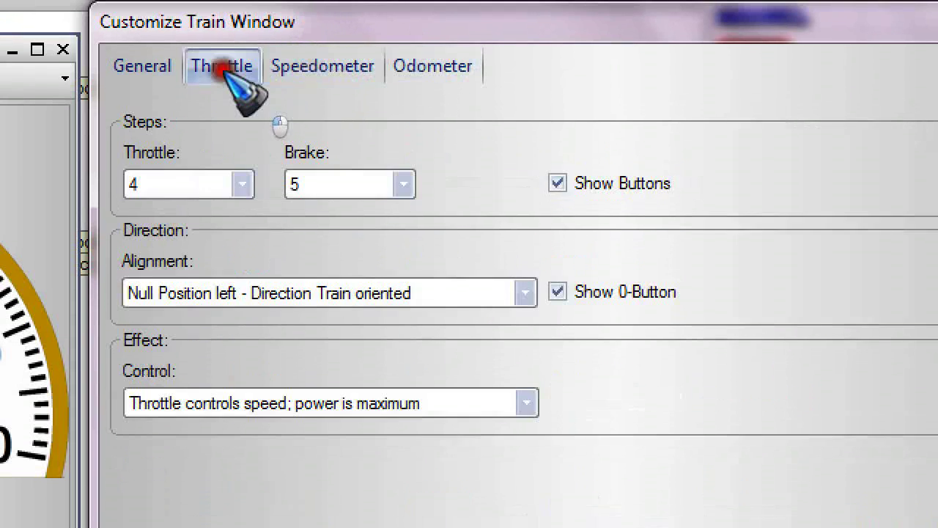
{"action": "left_click", "coordinate": [157, 66]}
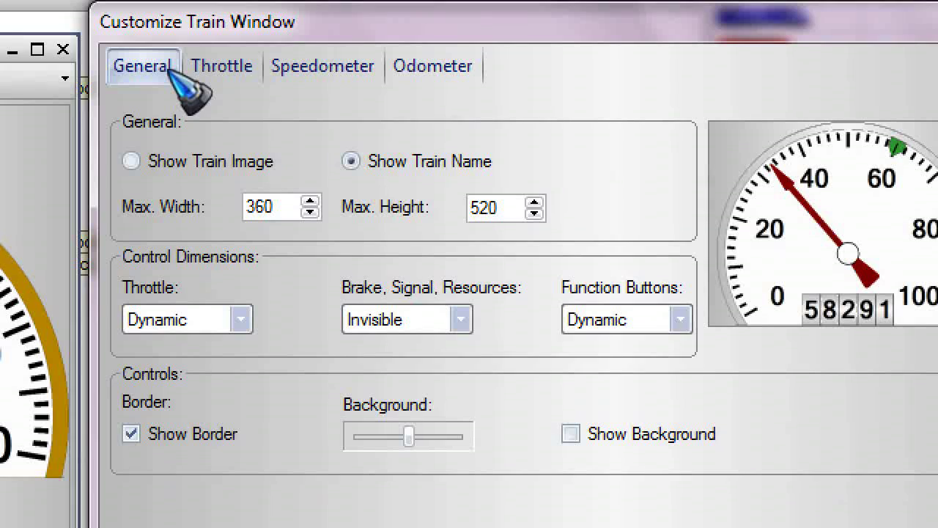